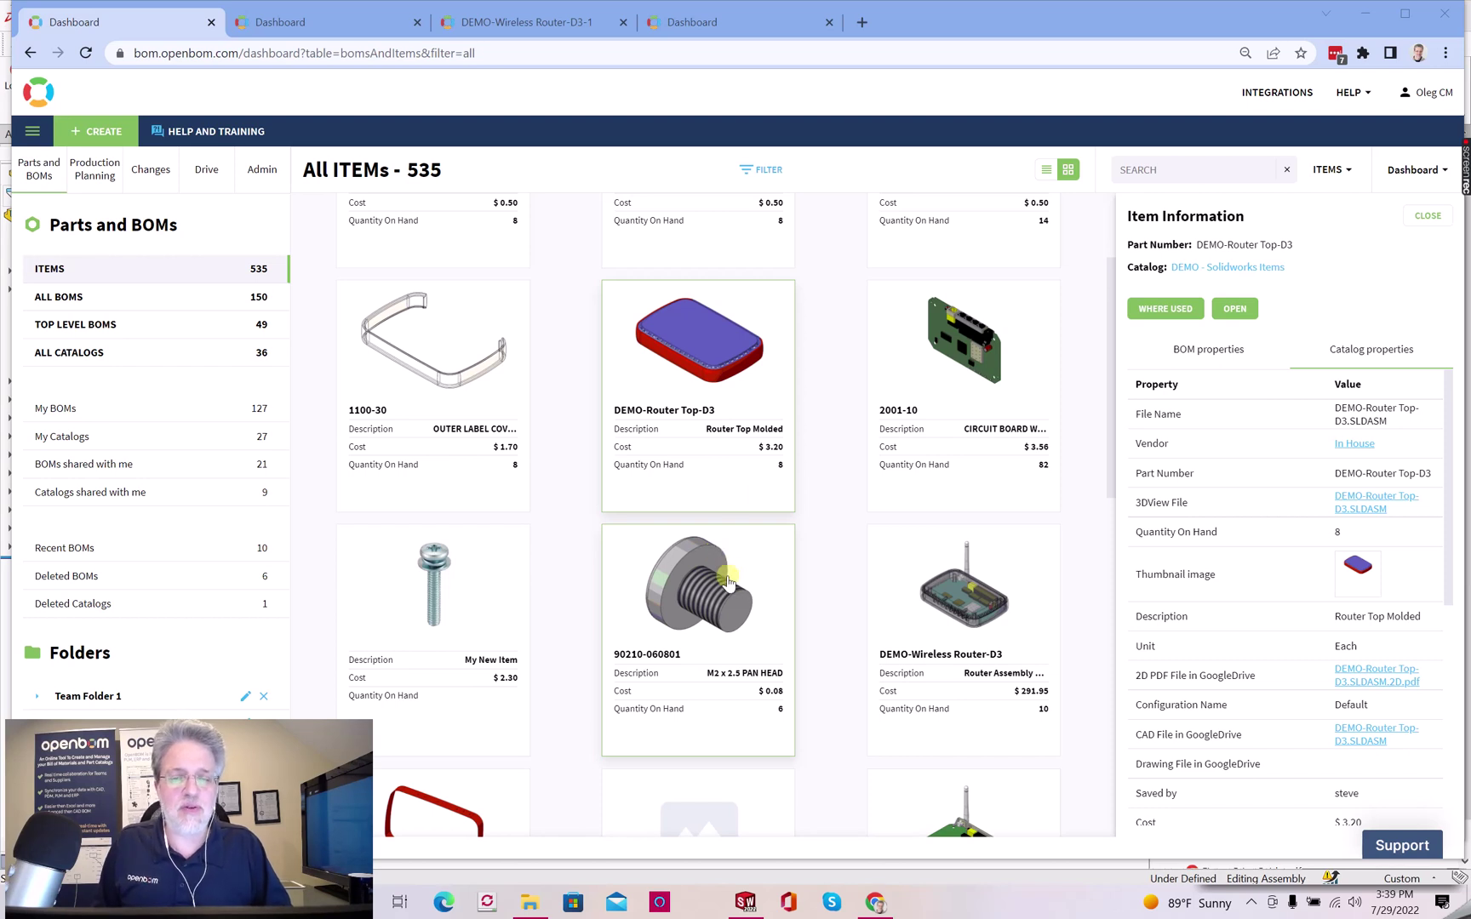
left_click(723, 501)
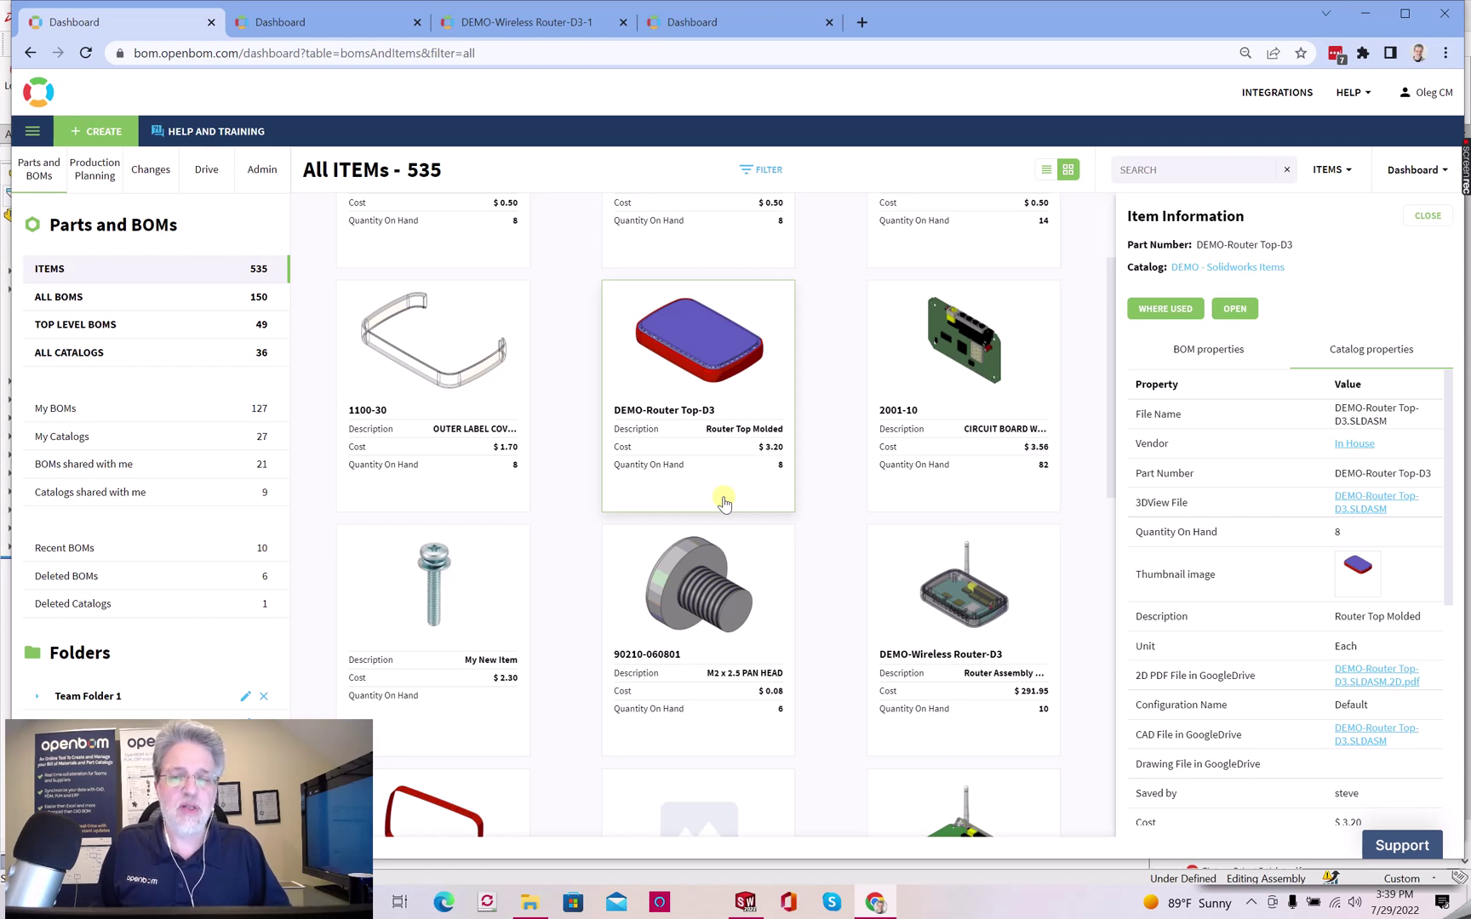
left_click(489, 397)
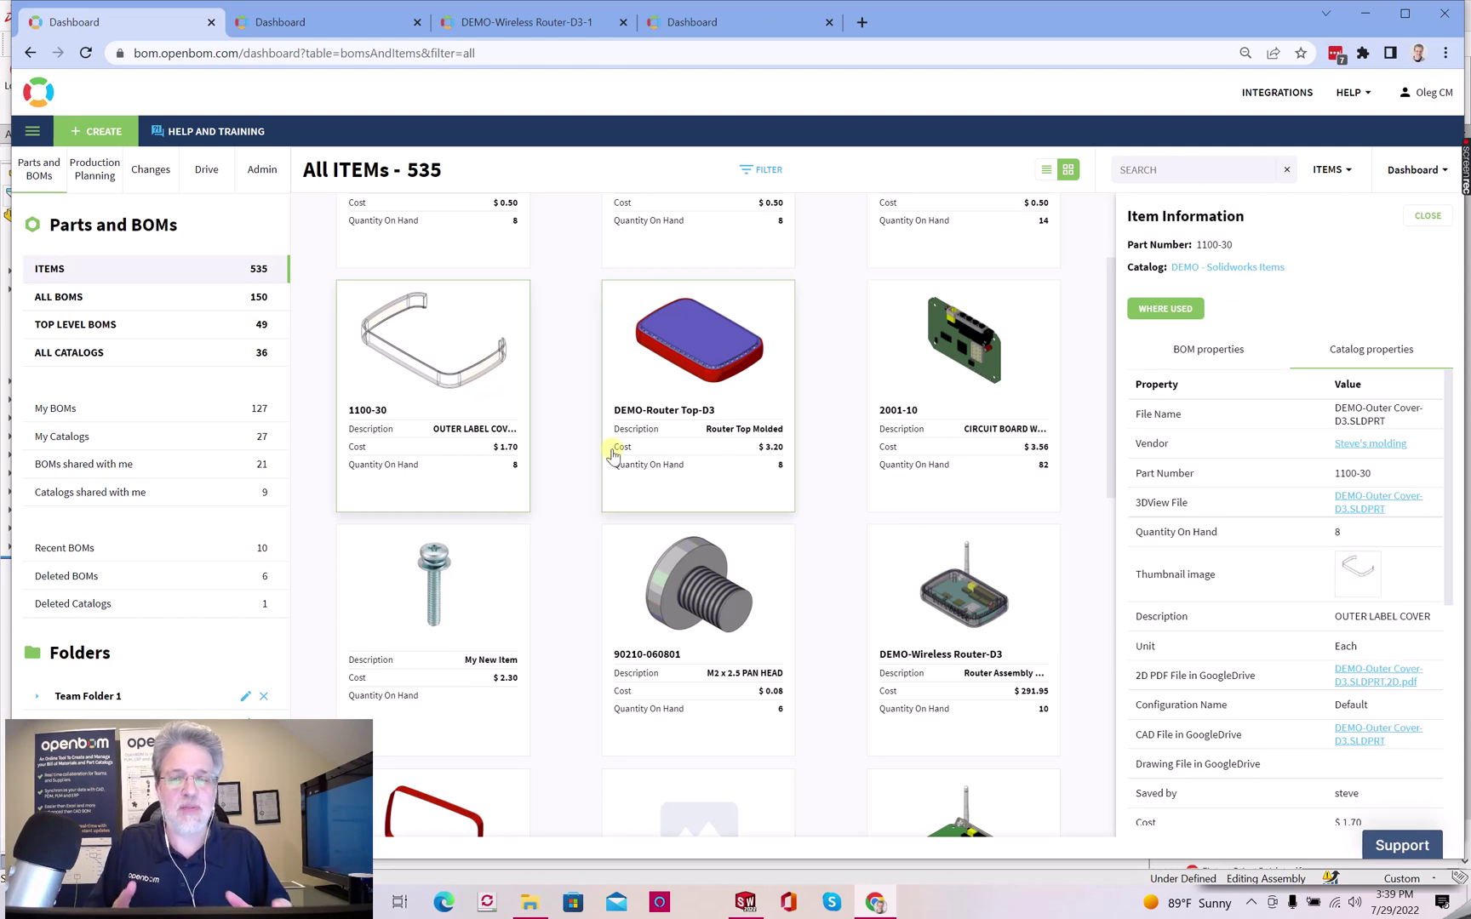
left_click(763, 323)
left_click(918, 366)
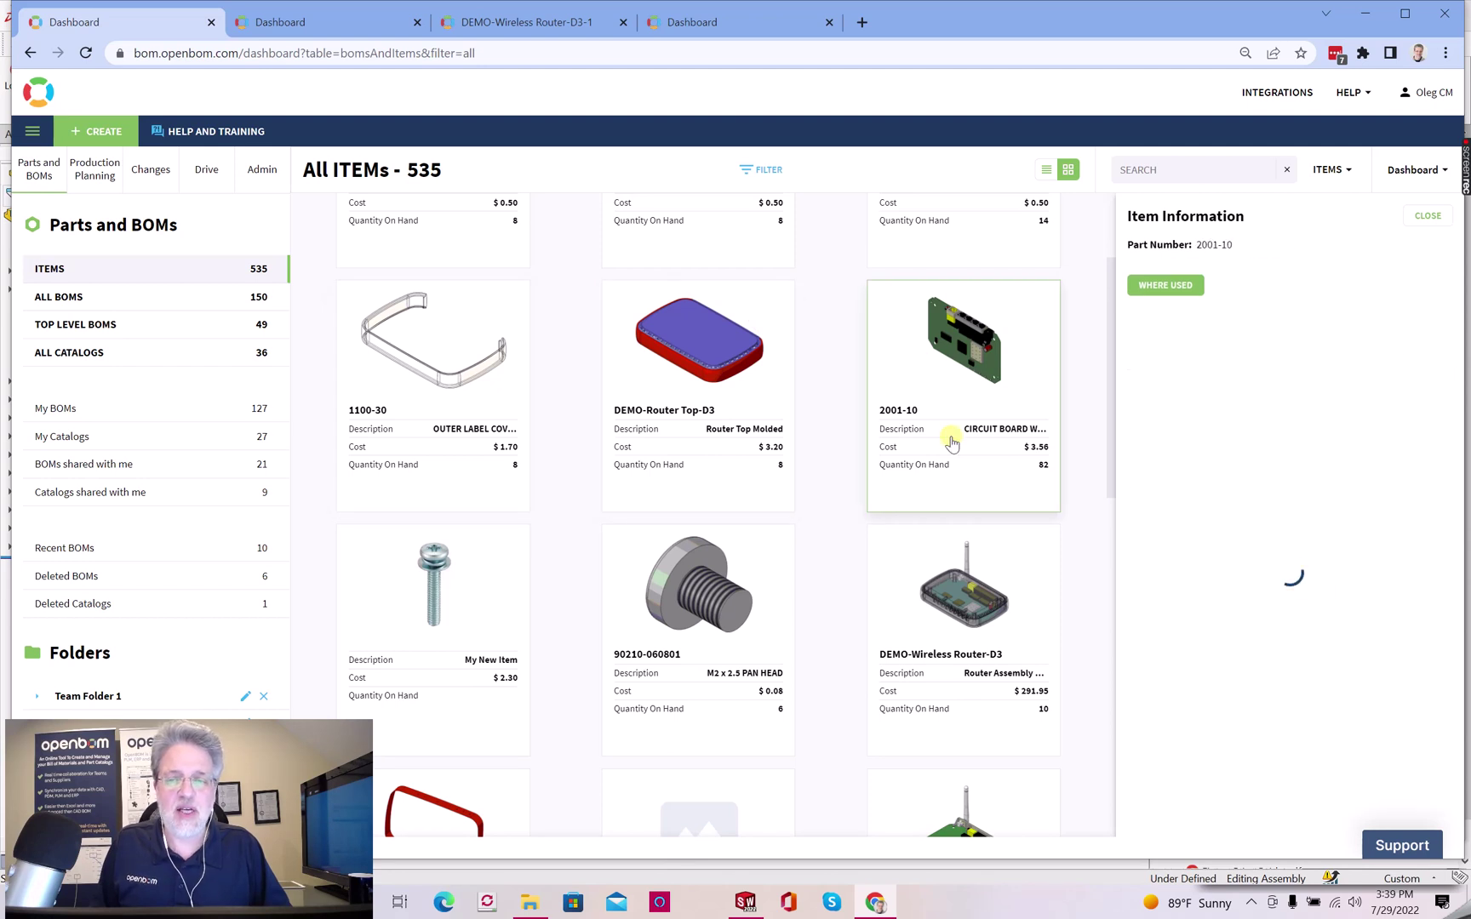
left_click(651, 722)
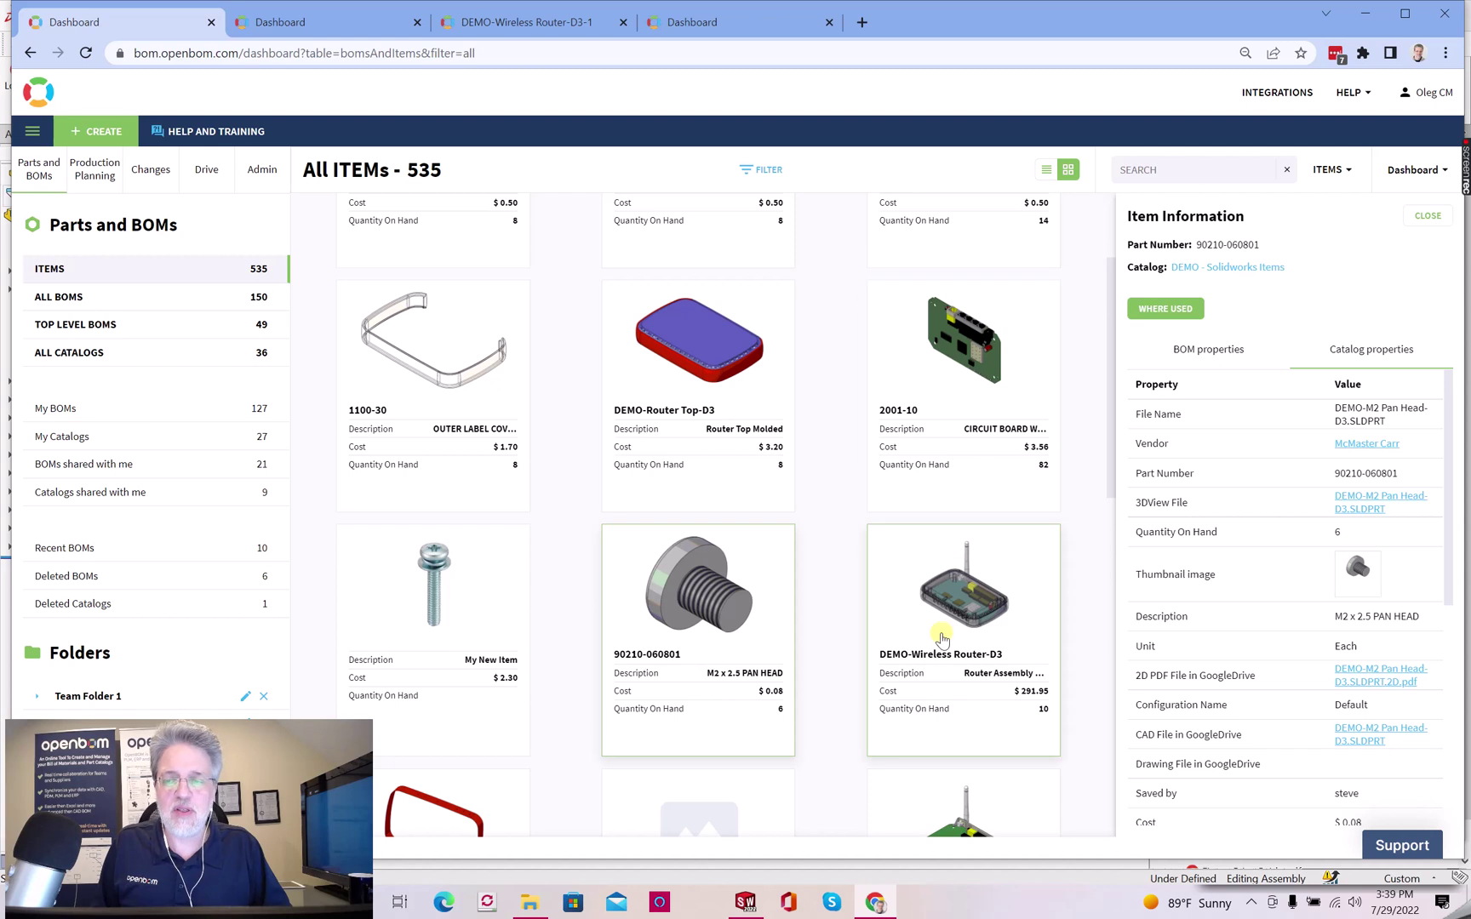
scroll(1277, 387, "down", 1)
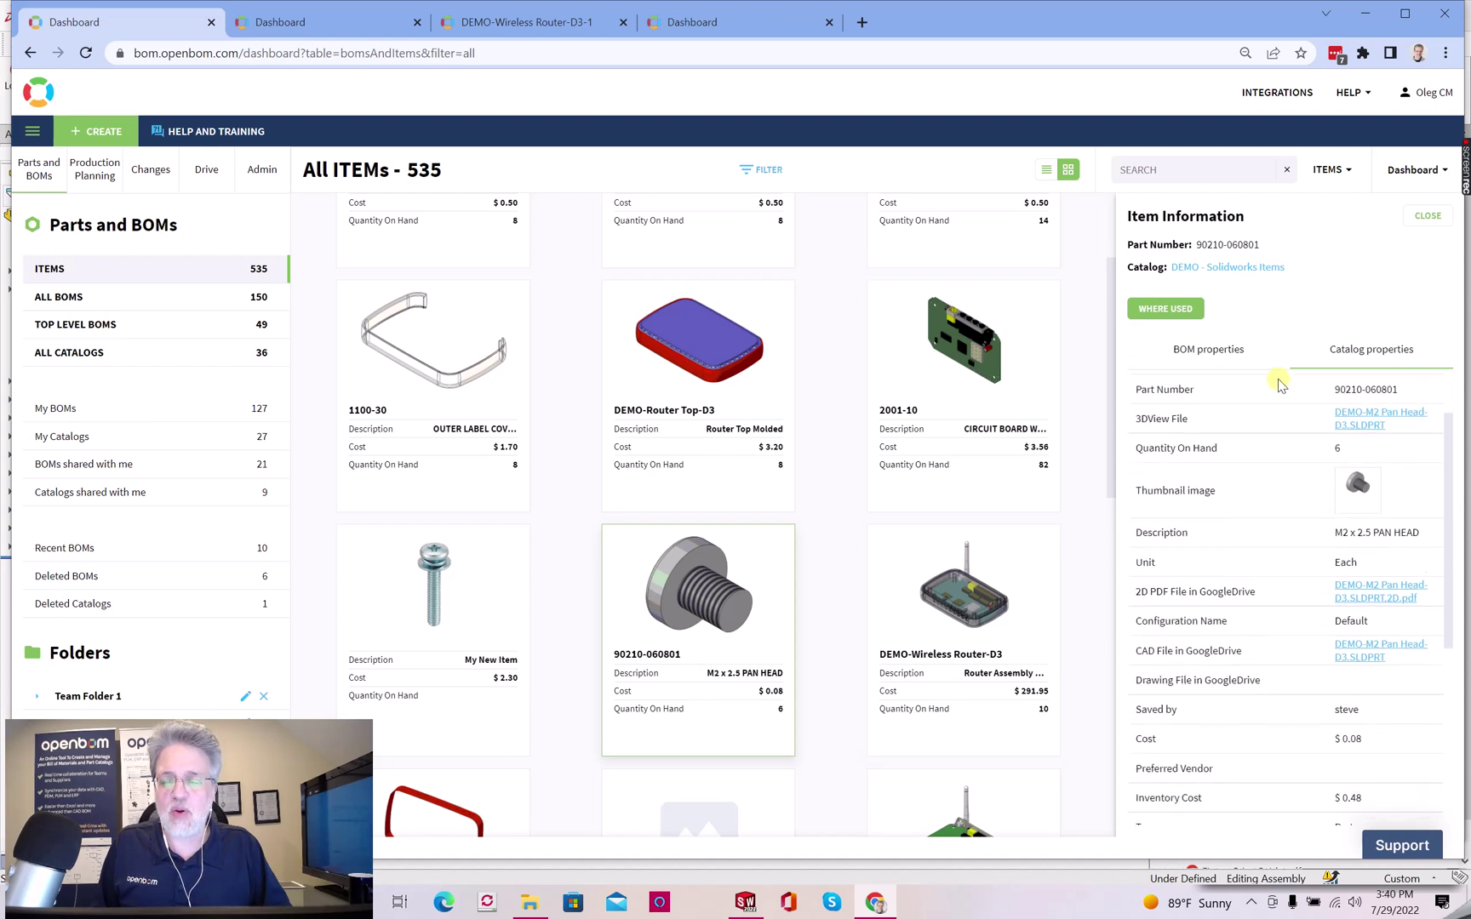
scroll(1280, 385, "up", 1)
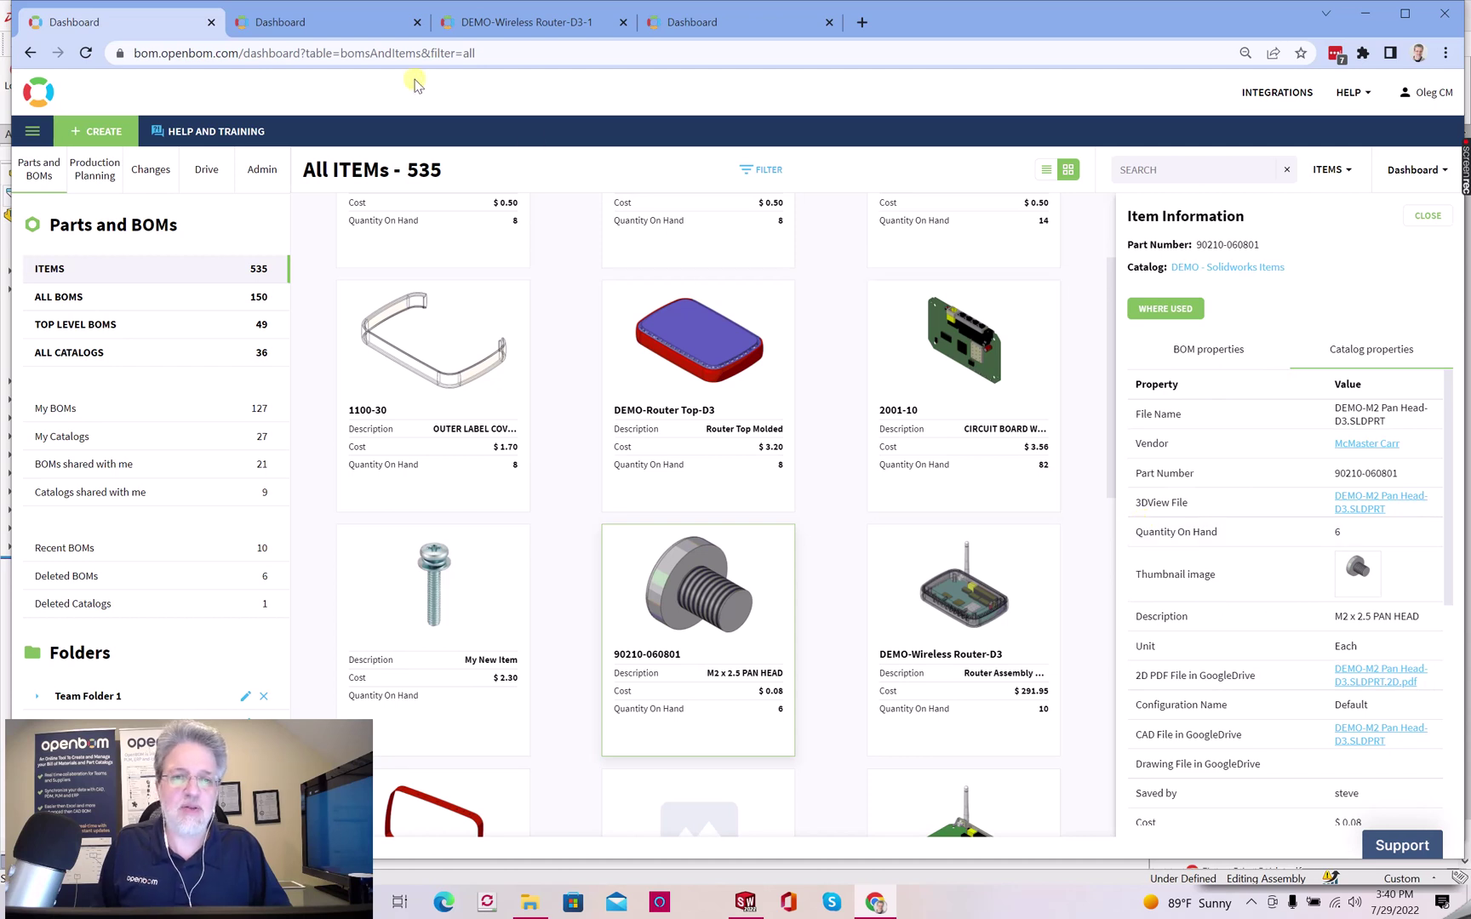
- Open the HARDWARE and FASTENERS catalog, then switch to the DEMO-Wireless Router-D3-1 BOM
left_click(344, 20)
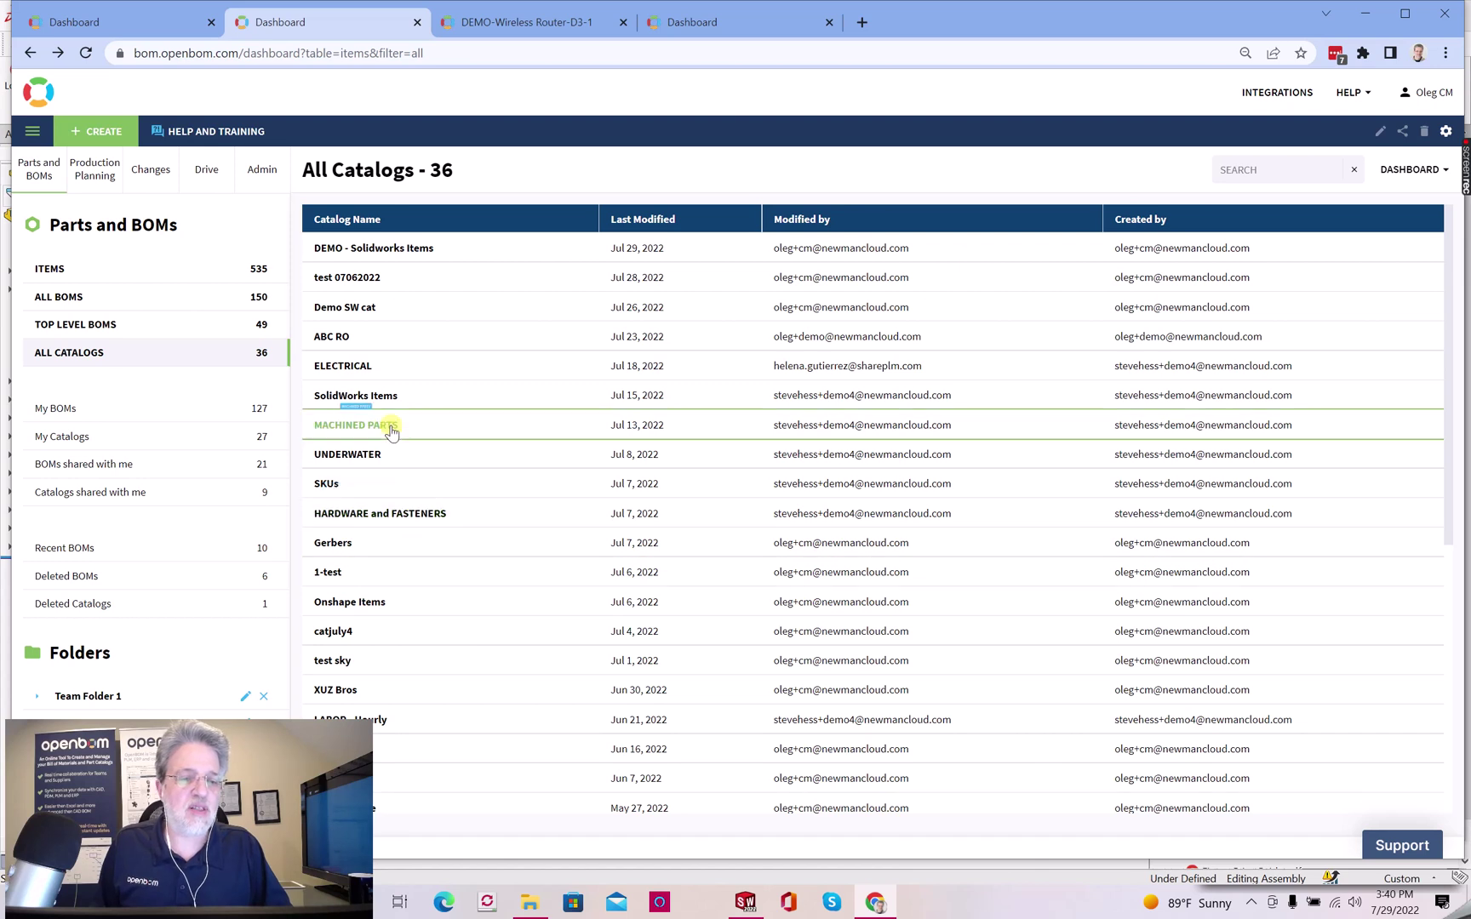
left_click(389, 516)
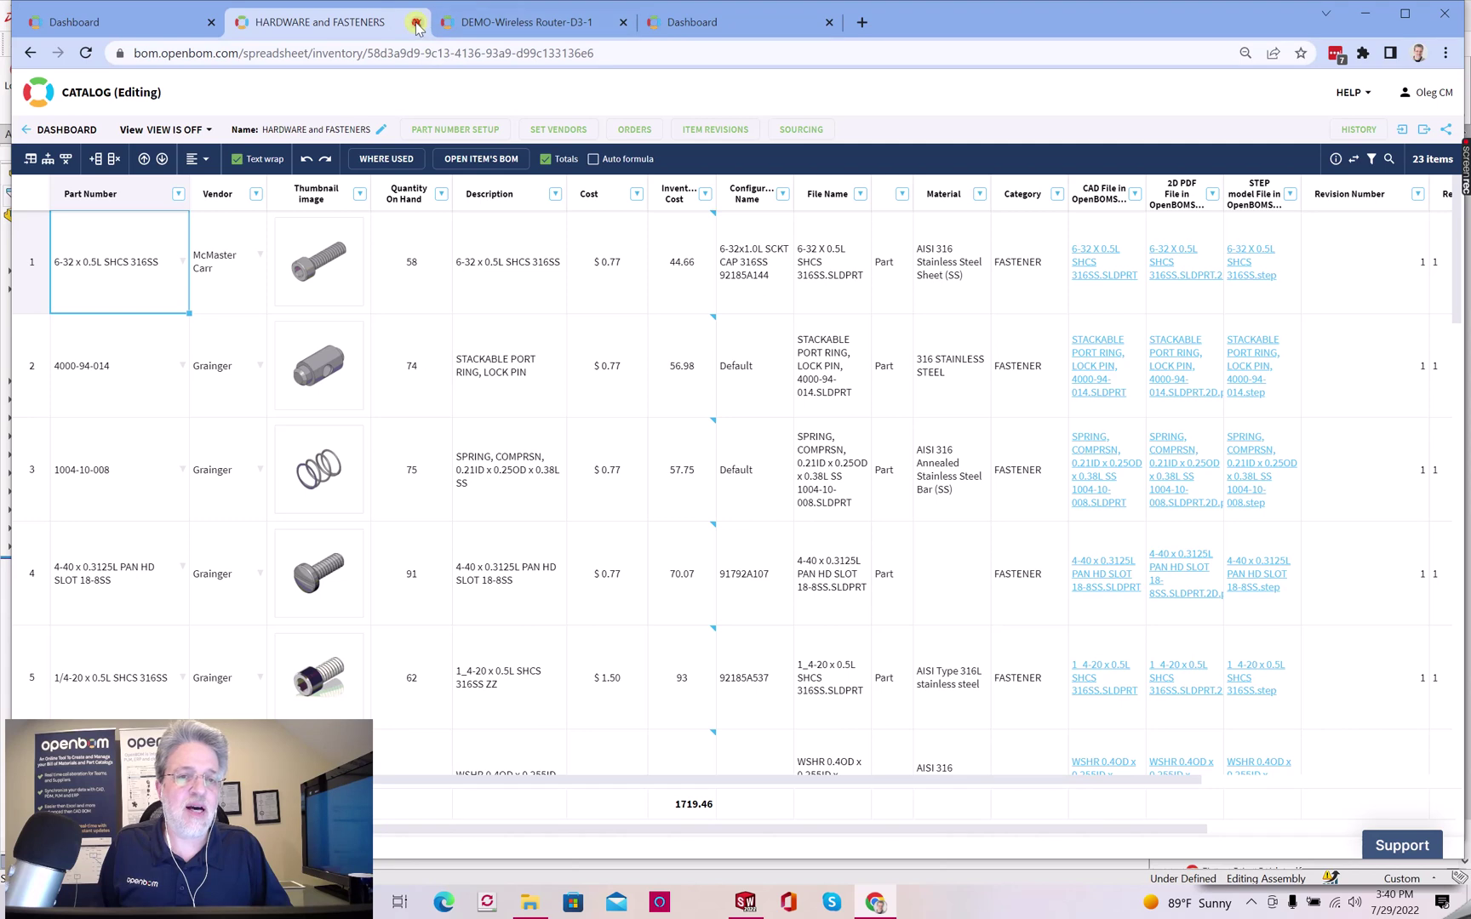
left_click(443, 23)
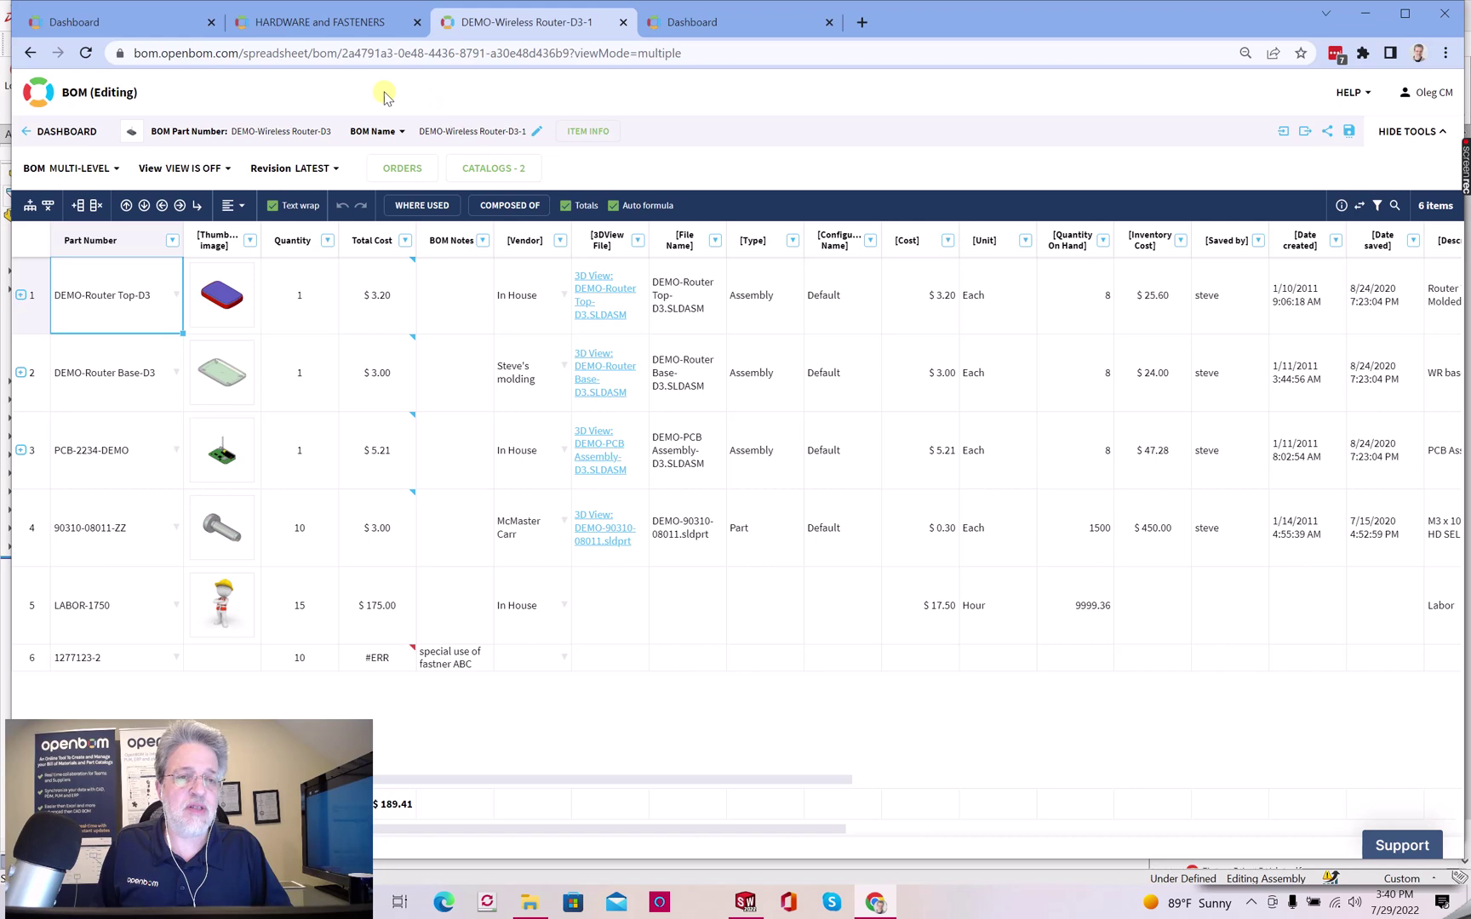
left_click(167, 24)
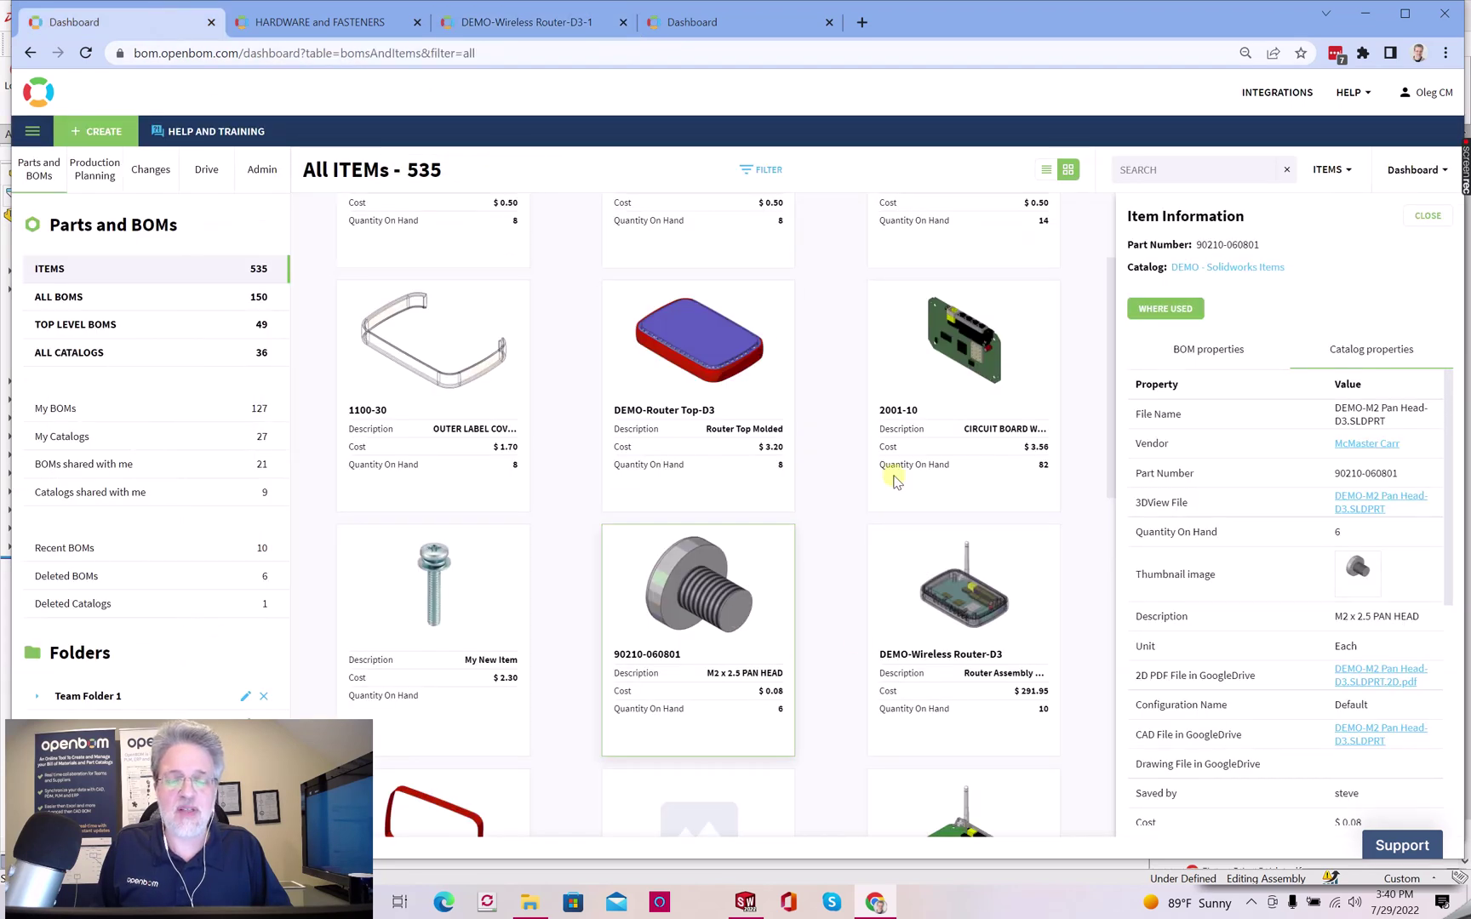
left_click(1138, 313)
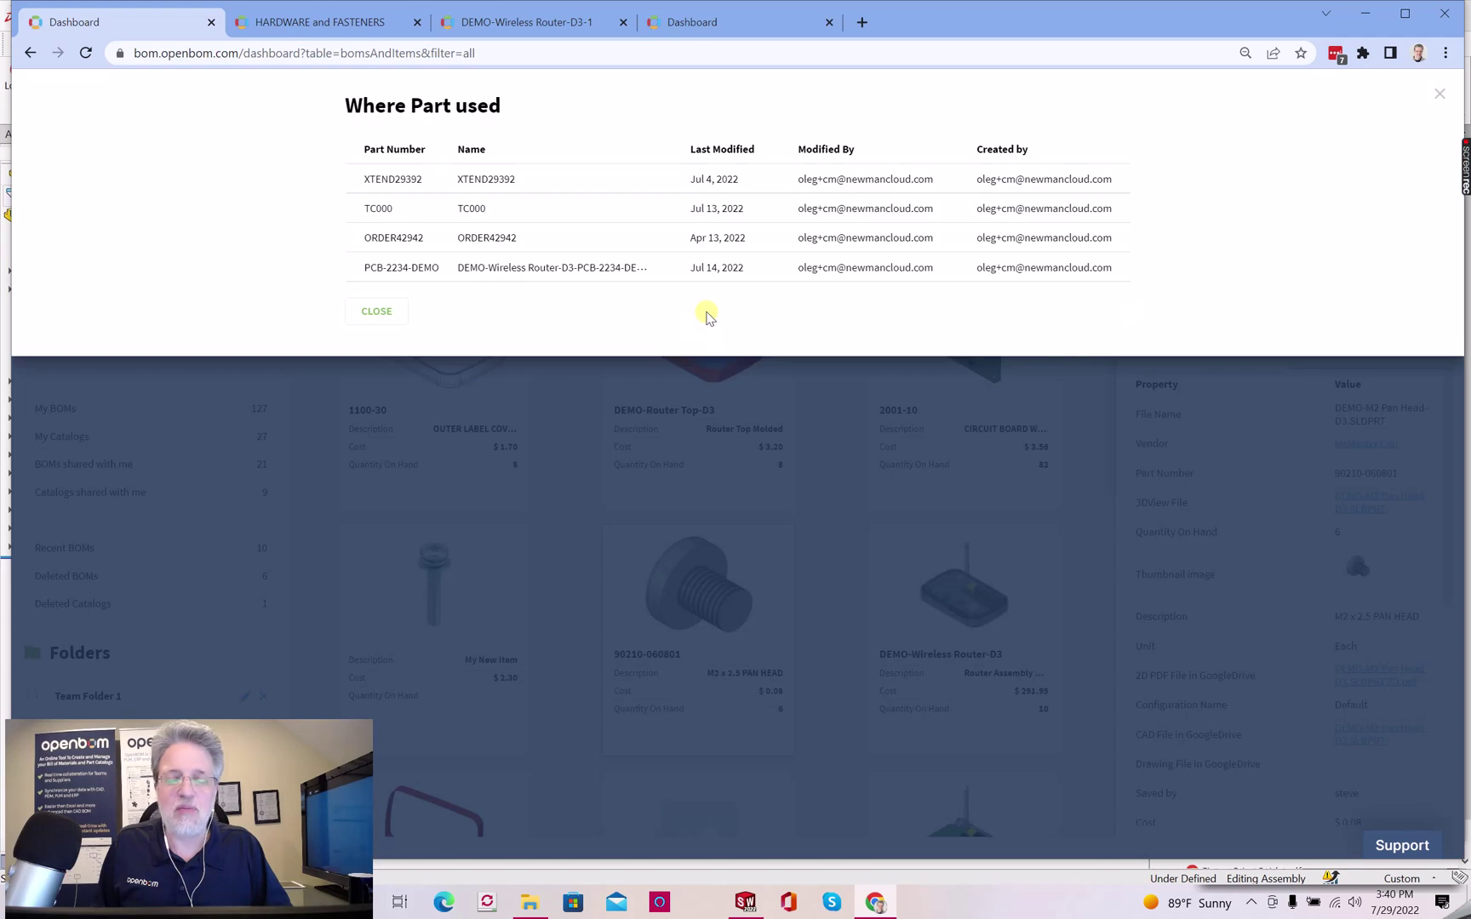
left_click(380, 311)
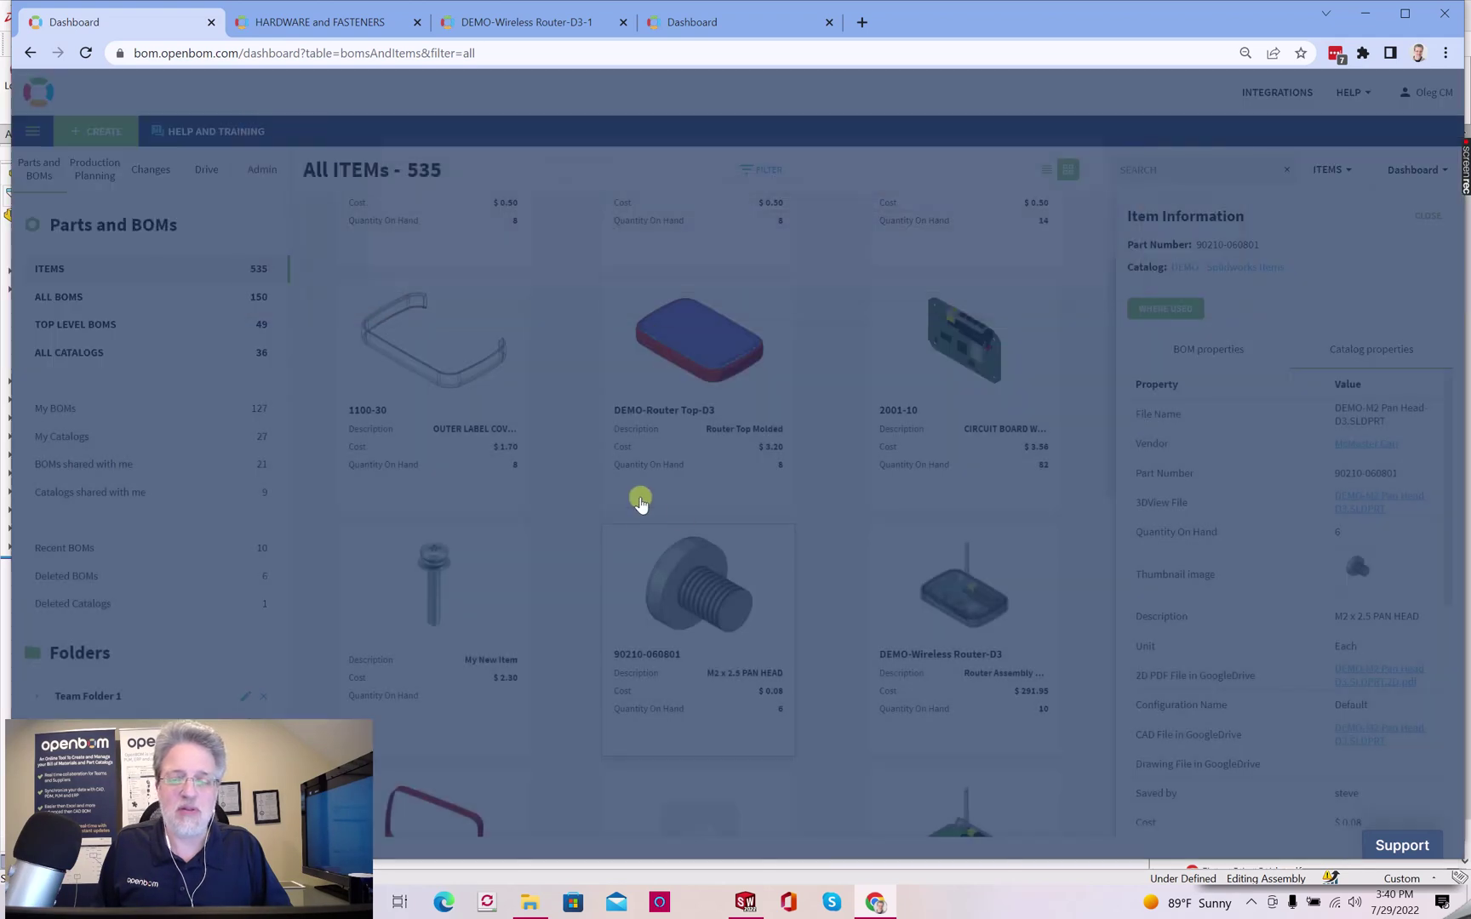
left_click(909, 628)
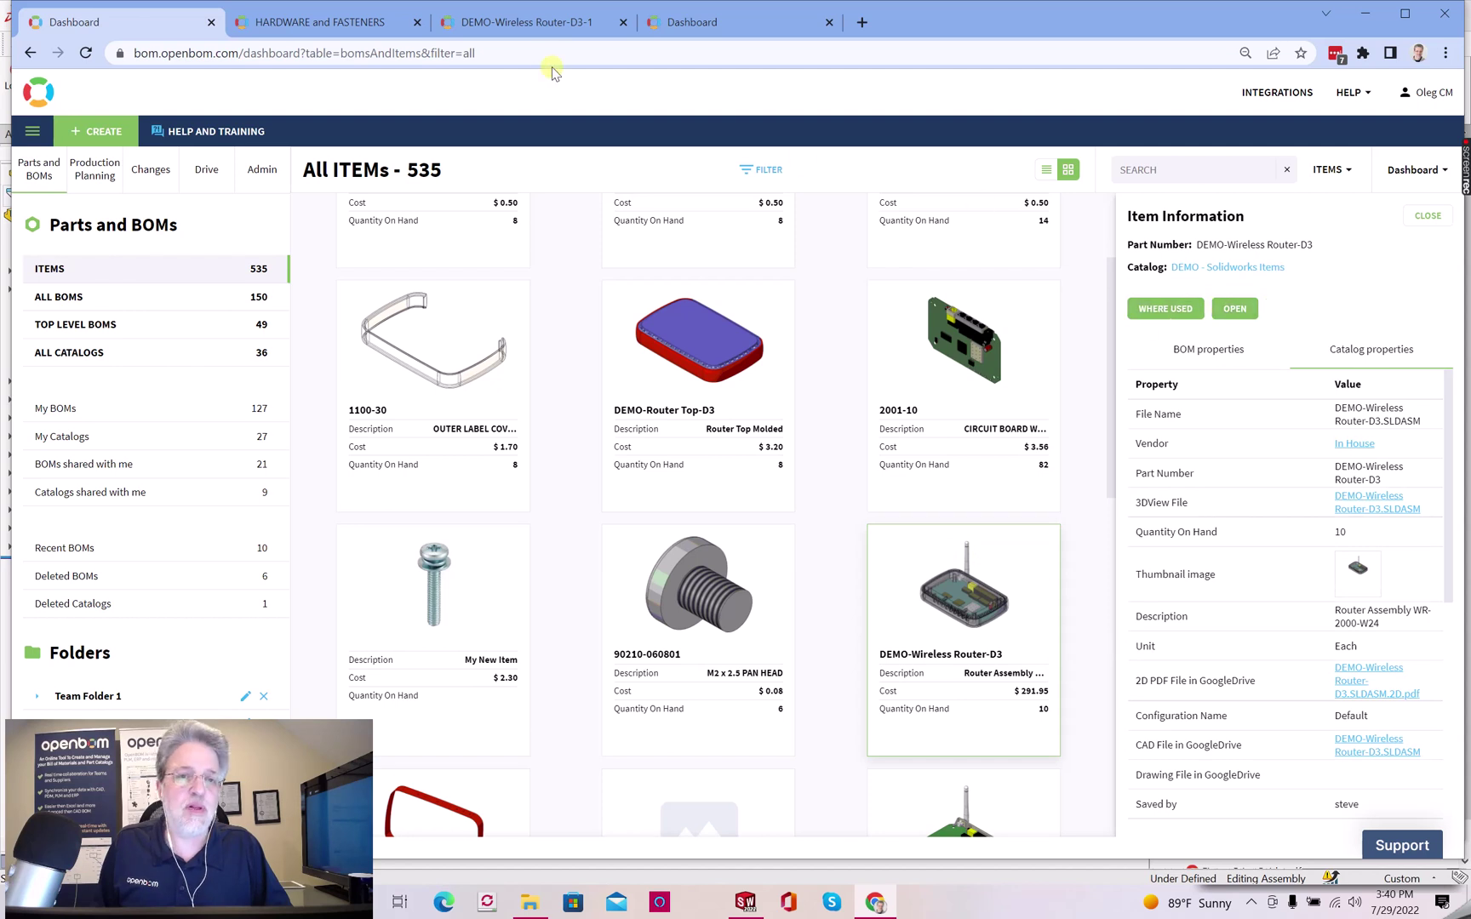
left_click(535, 20)
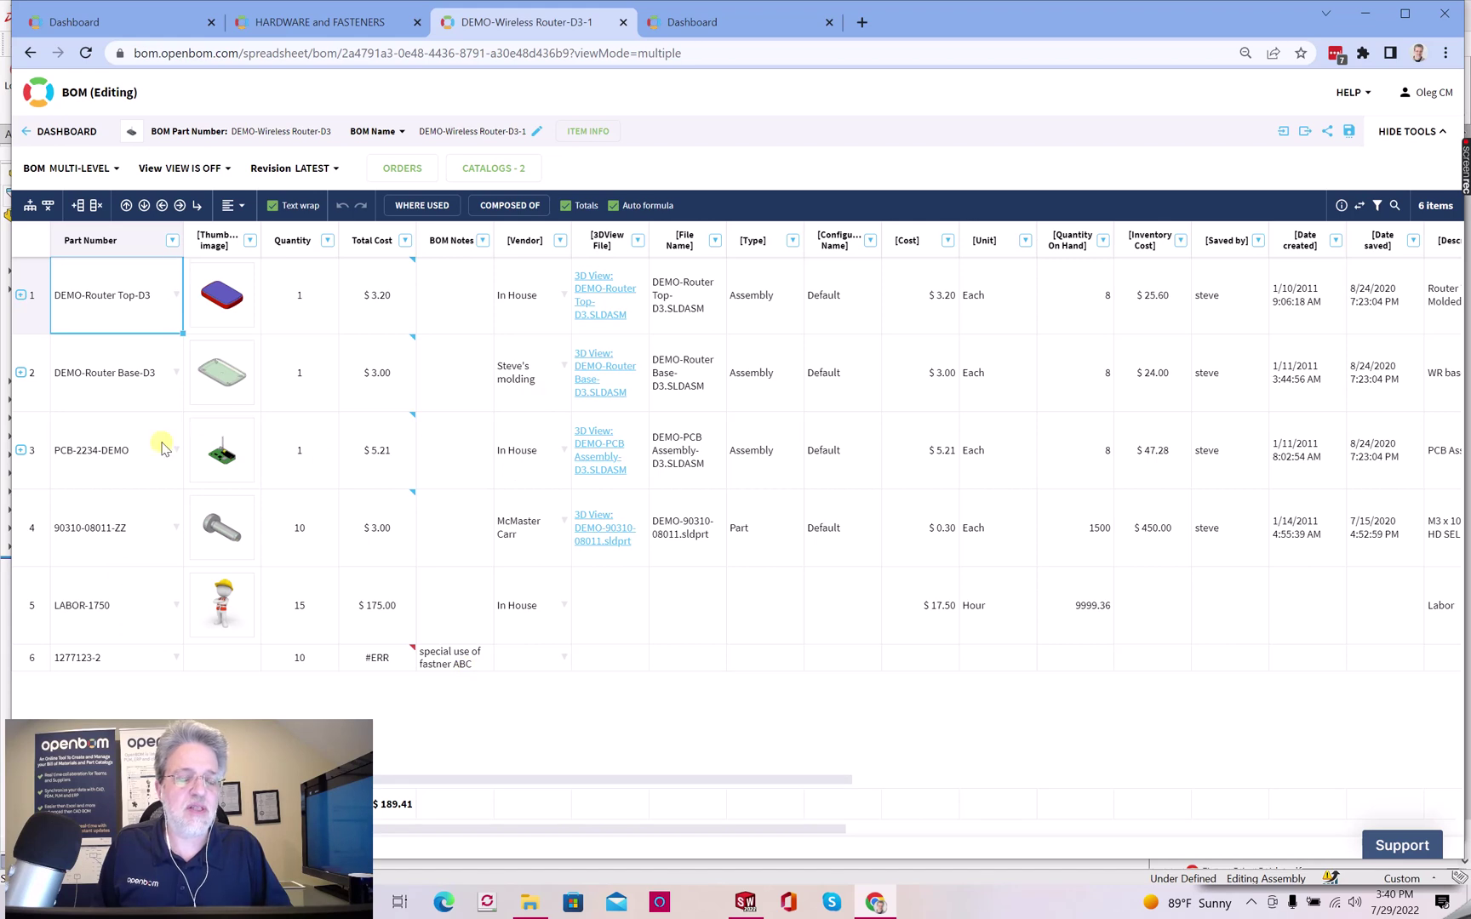
- Expand PCB-2234-DEMO, preview the BOM as Flattened, then switch back to Multi-Level
left_click(23, 452)
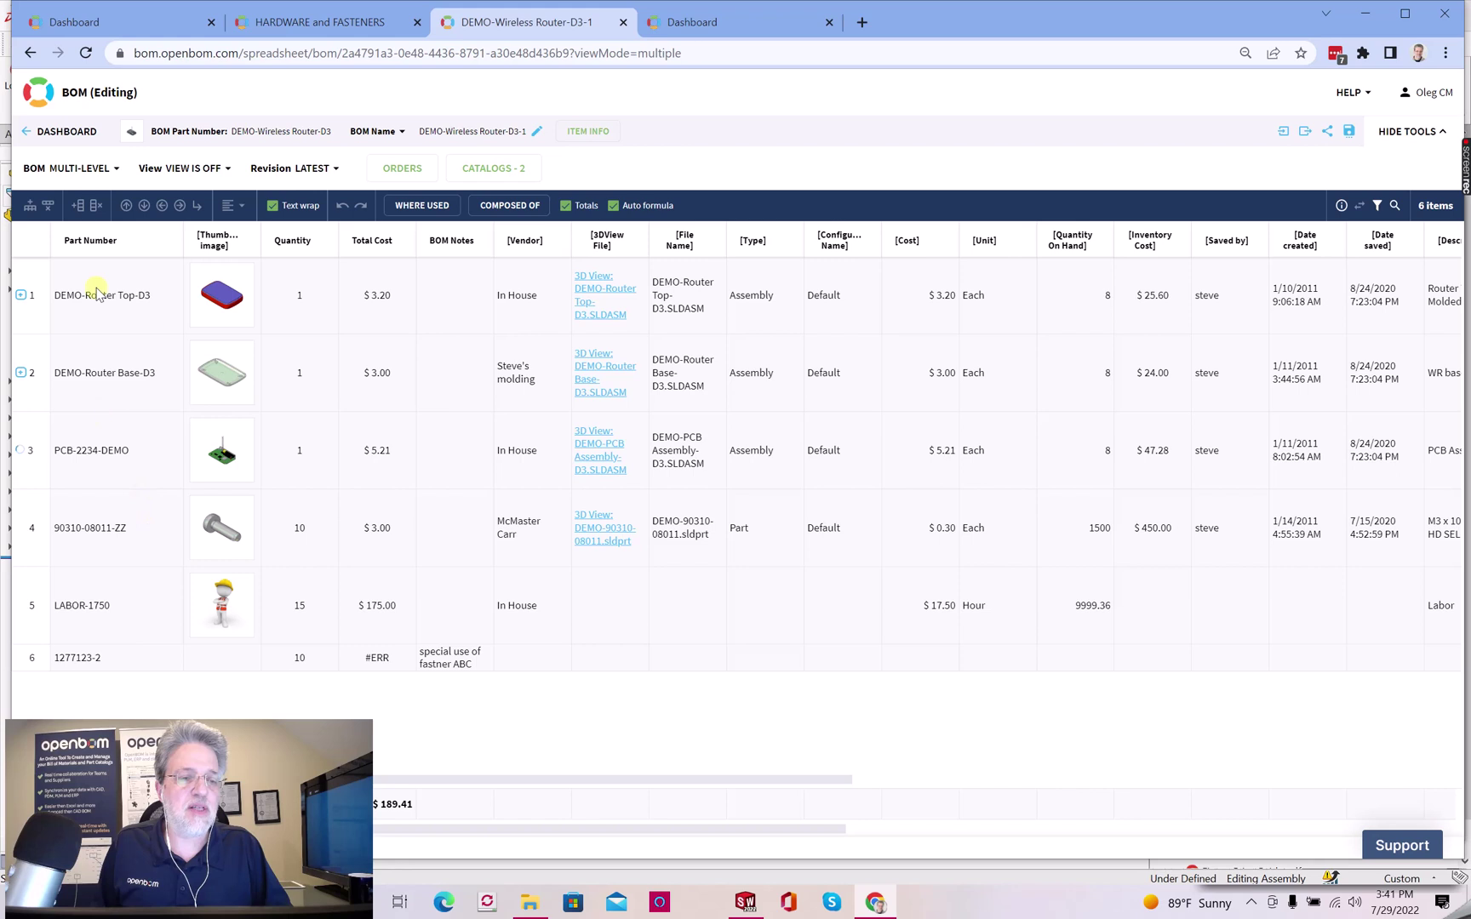
left_click(63, 169)
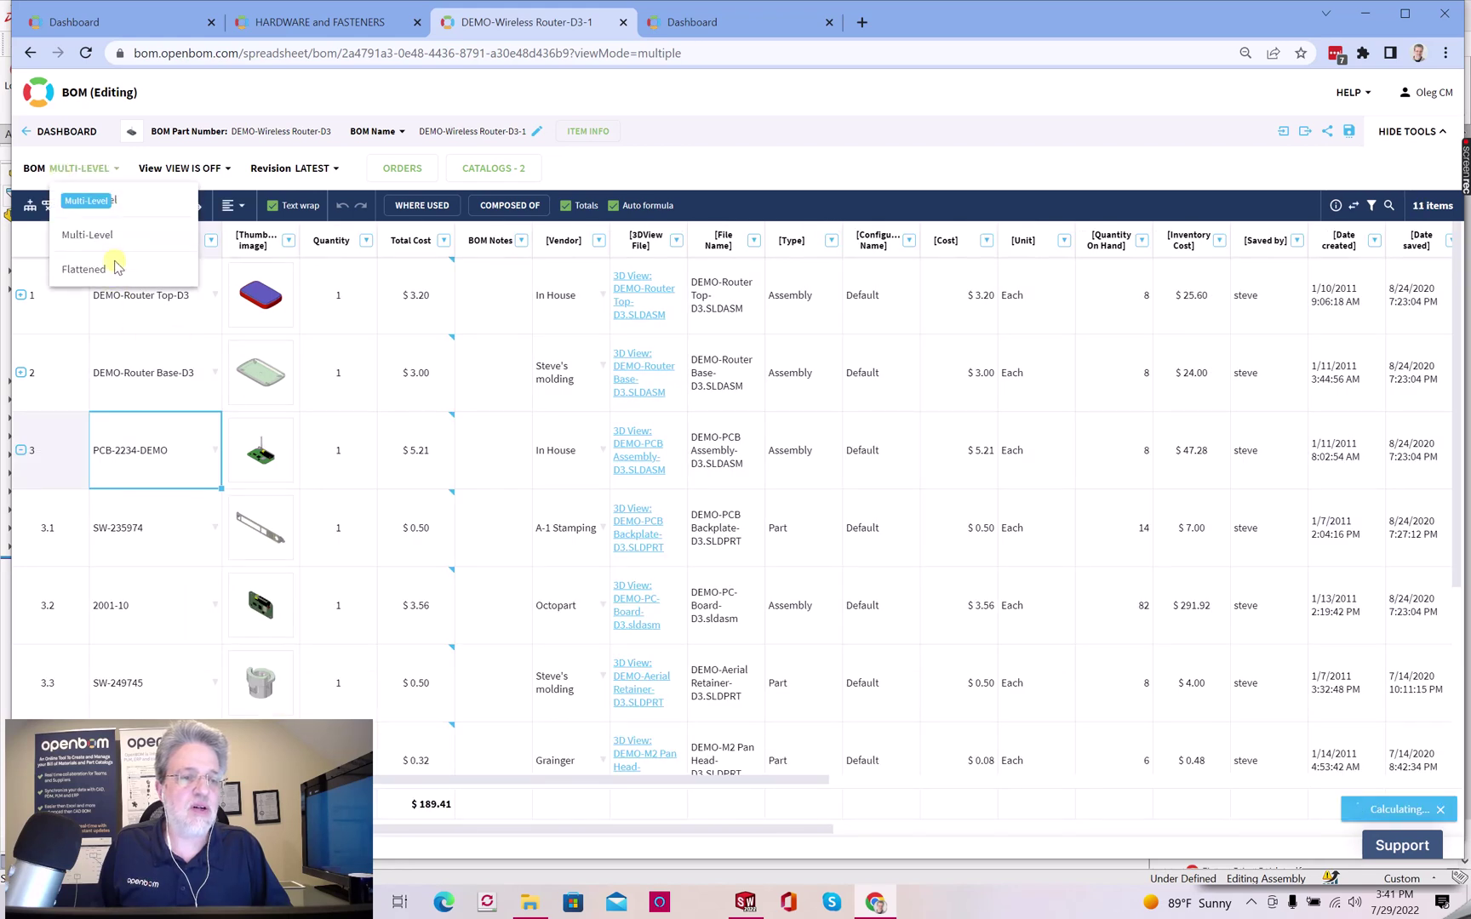
left_click(117, 269)
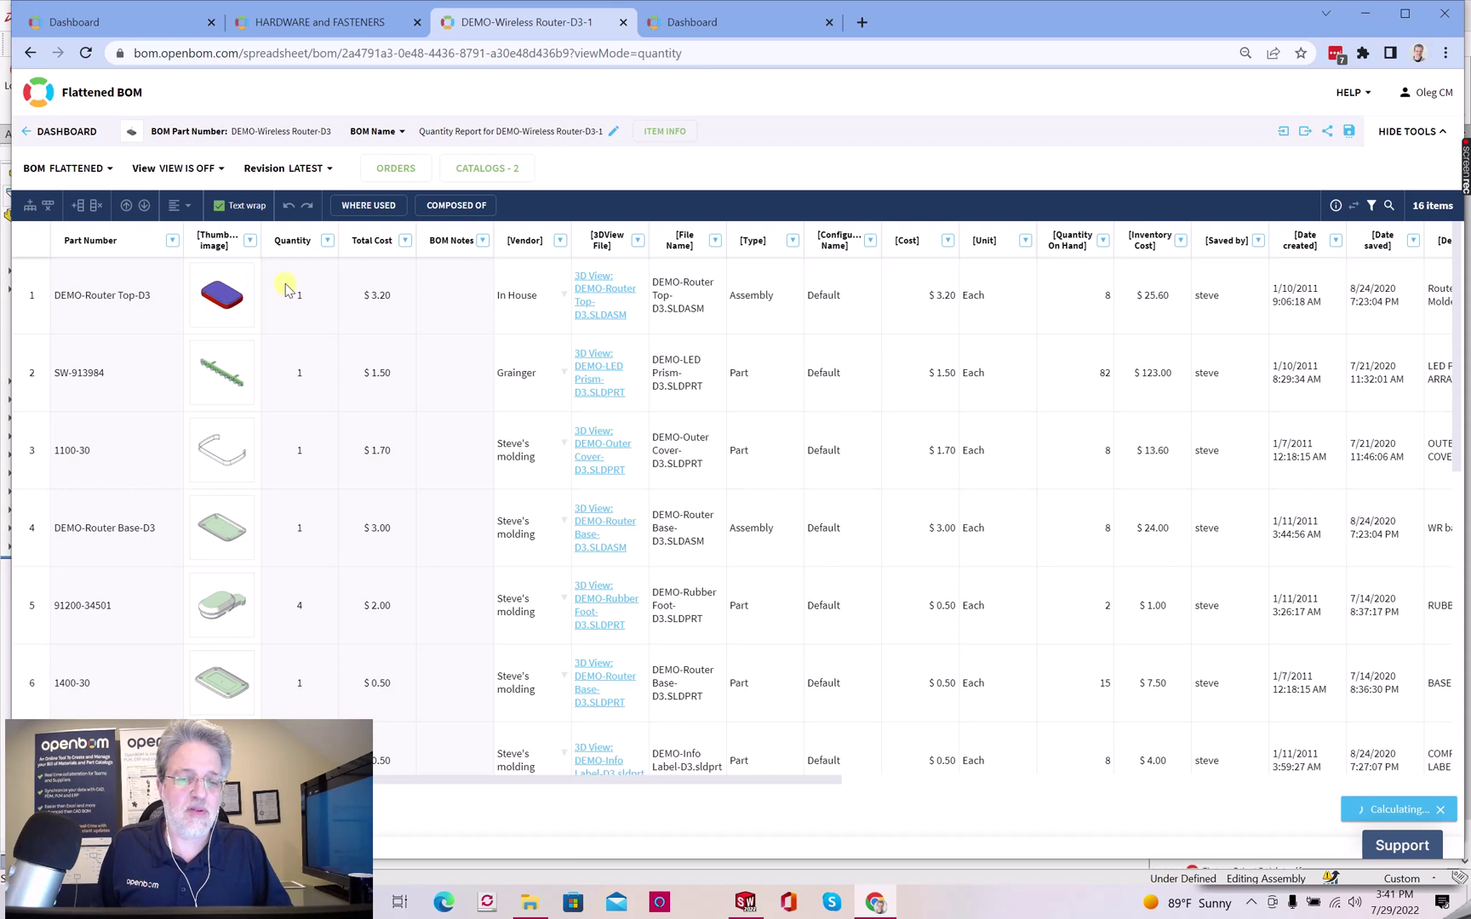
left_click(78, 168)
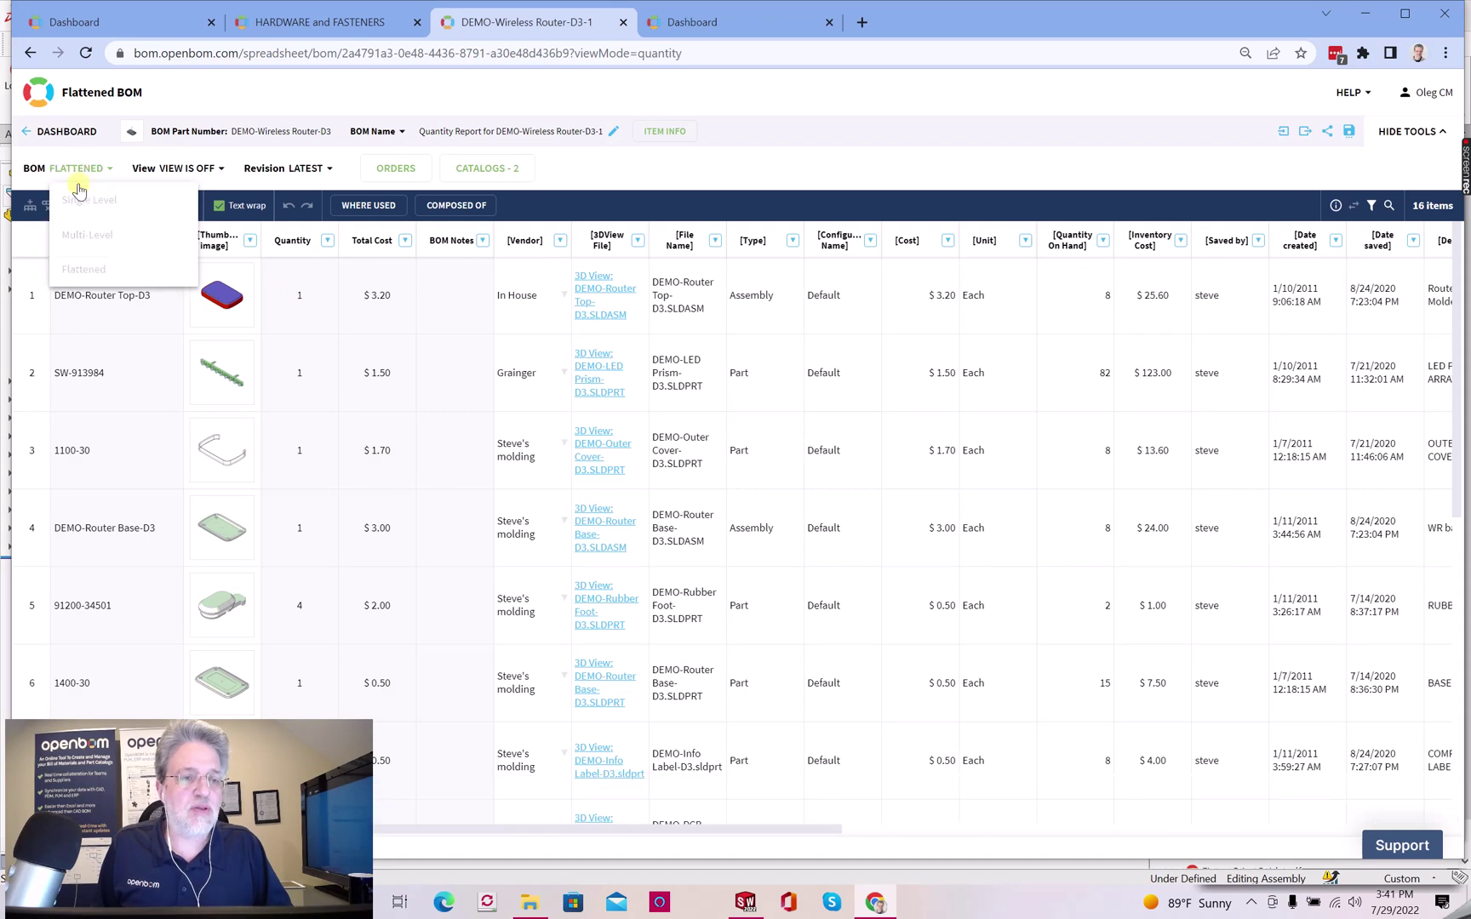
left_click(110, 235)
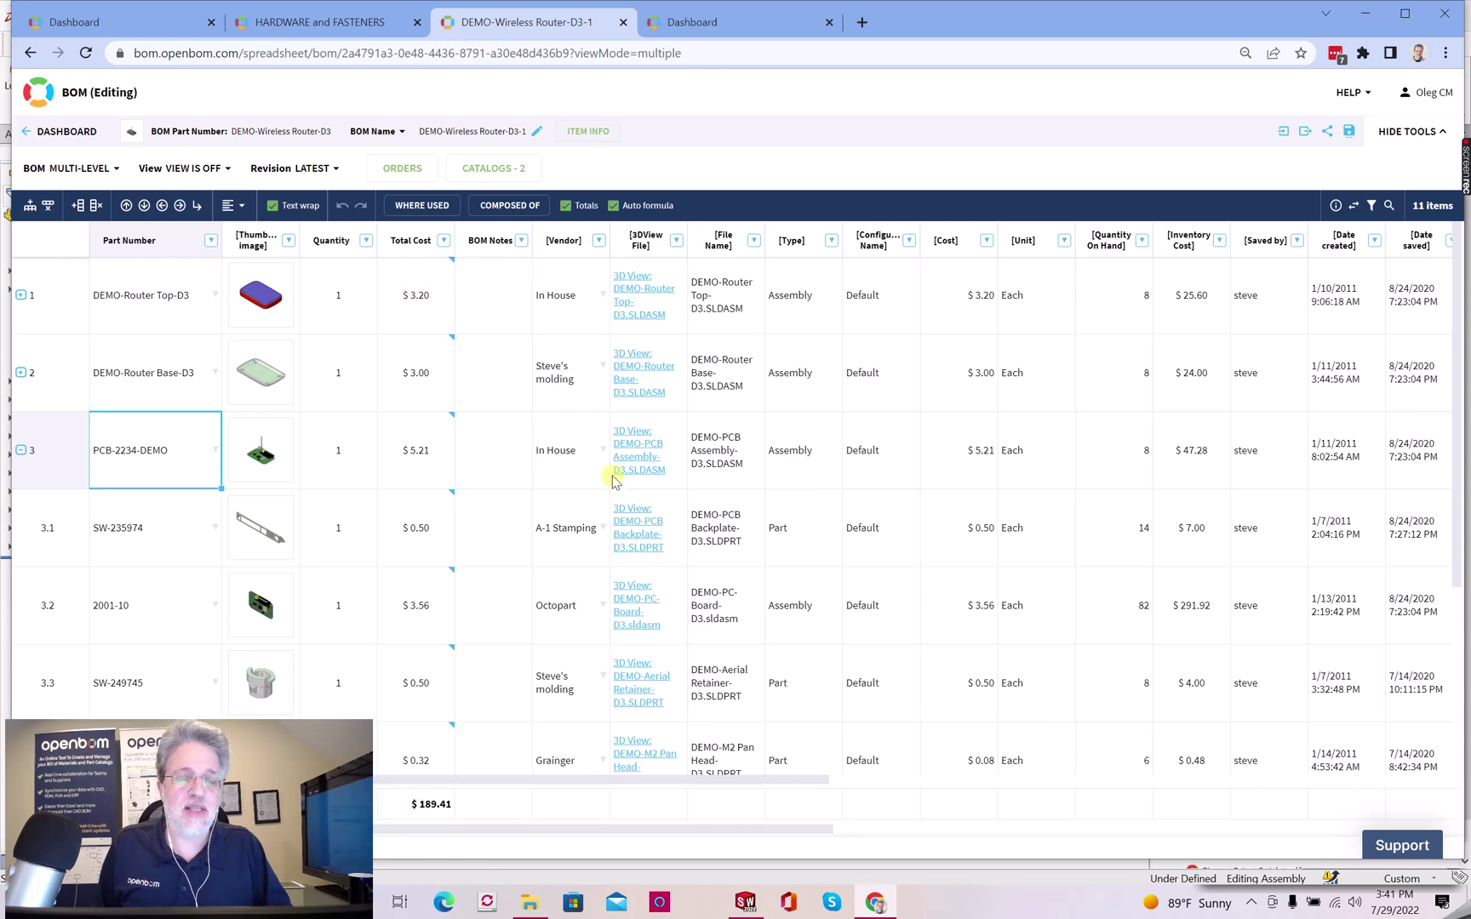
- Return to the items dashboard, view the CREATE menu, then switch to SOLIDWORKS Flashlight-TLA
left_click(136, 34)
left_click(102, 129)
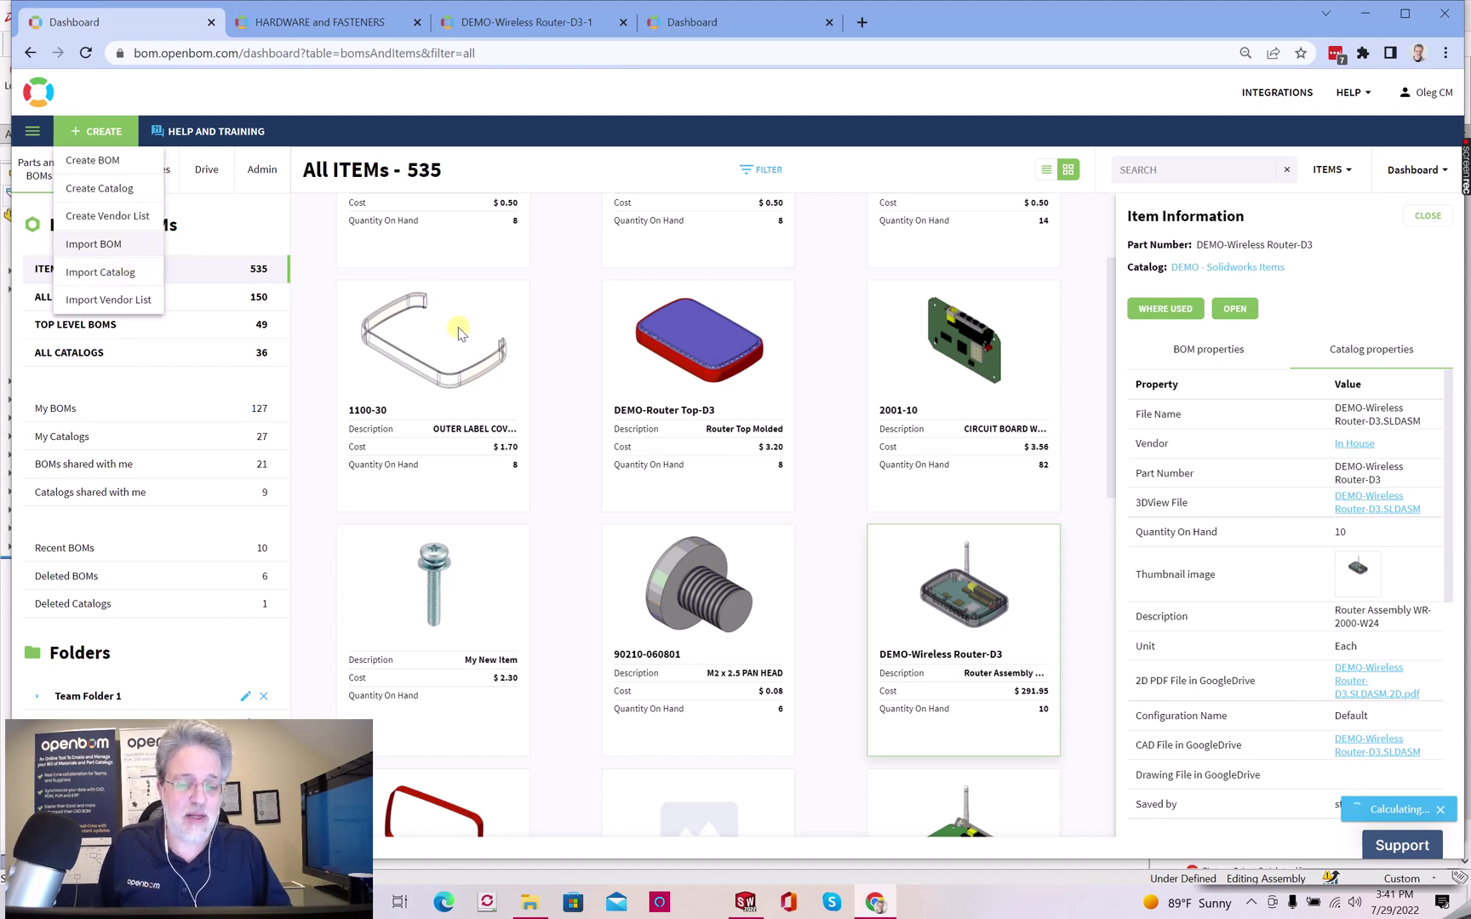
left_click(746, 902)
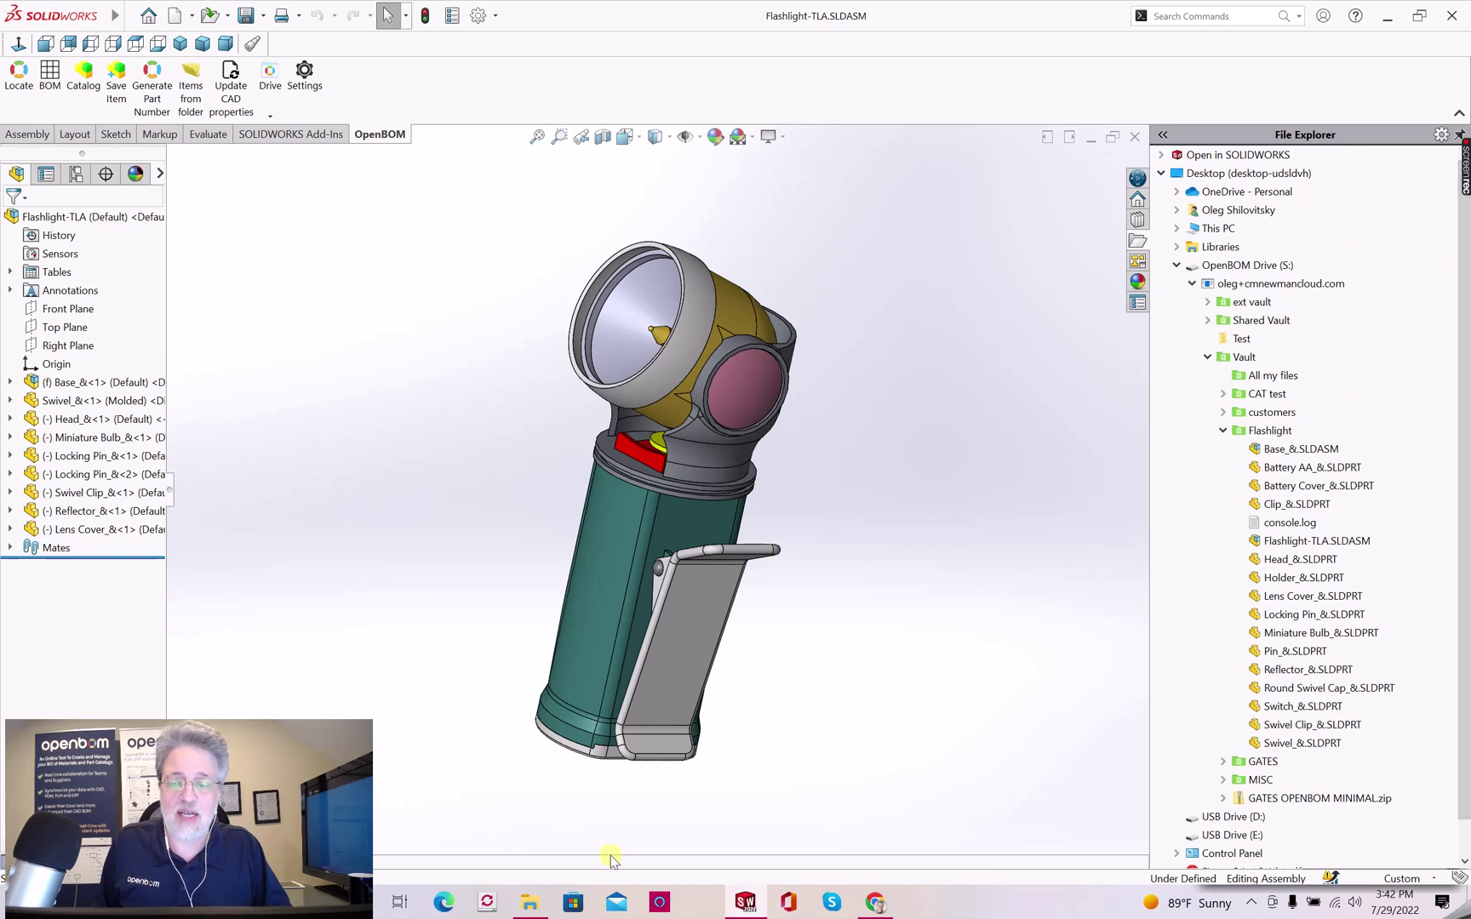
- Check OpenBOM Drive options for Flashlight-TLA.SLDASM in the Flashlight vault folder, then return to Chrome
left_click(529, 902)
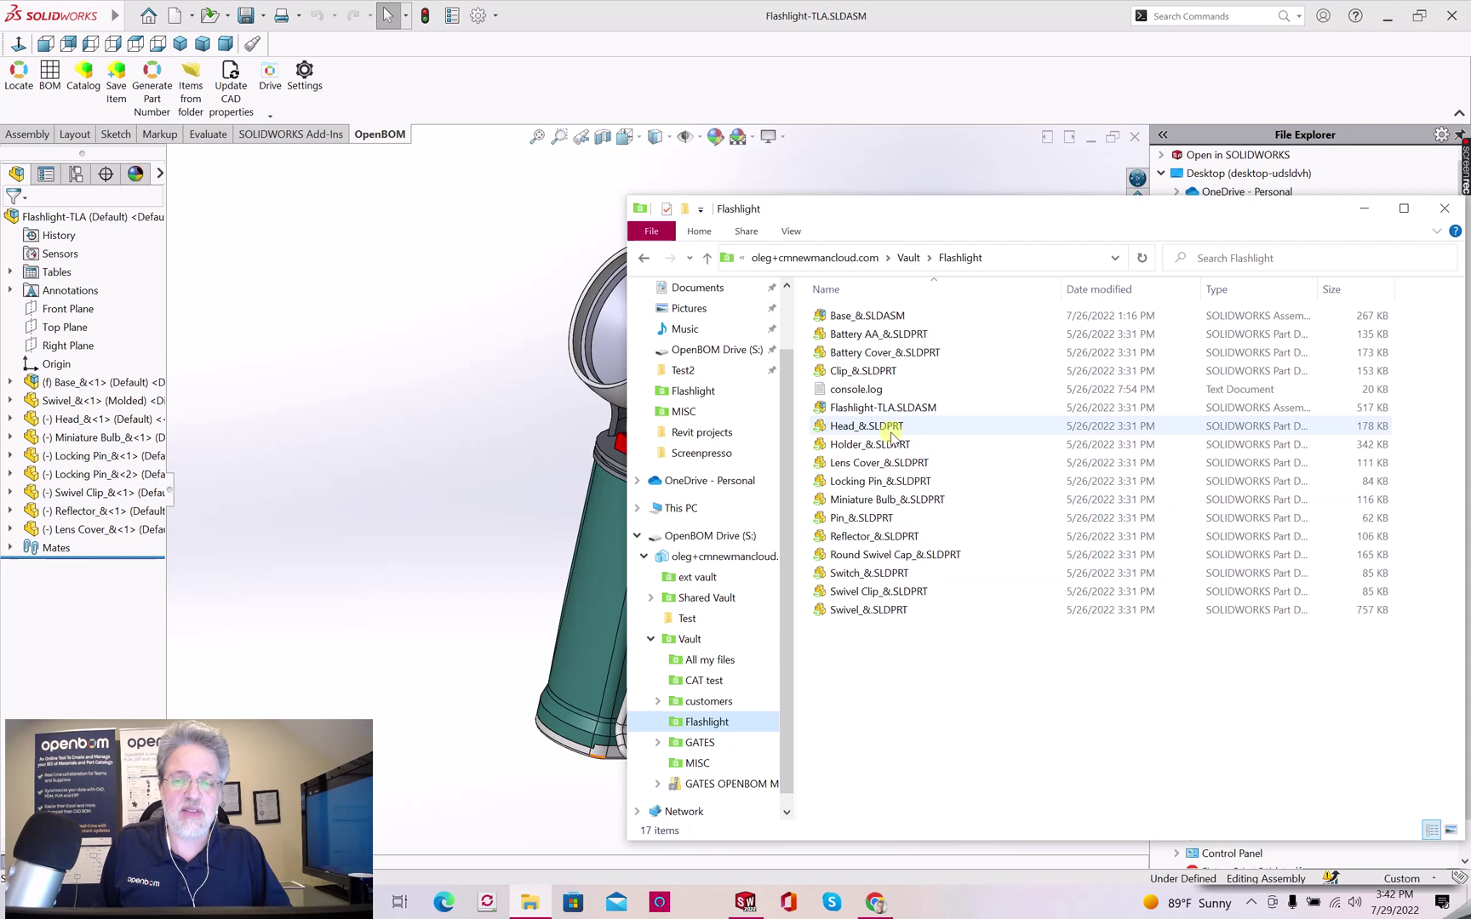
left_click(917, 408)
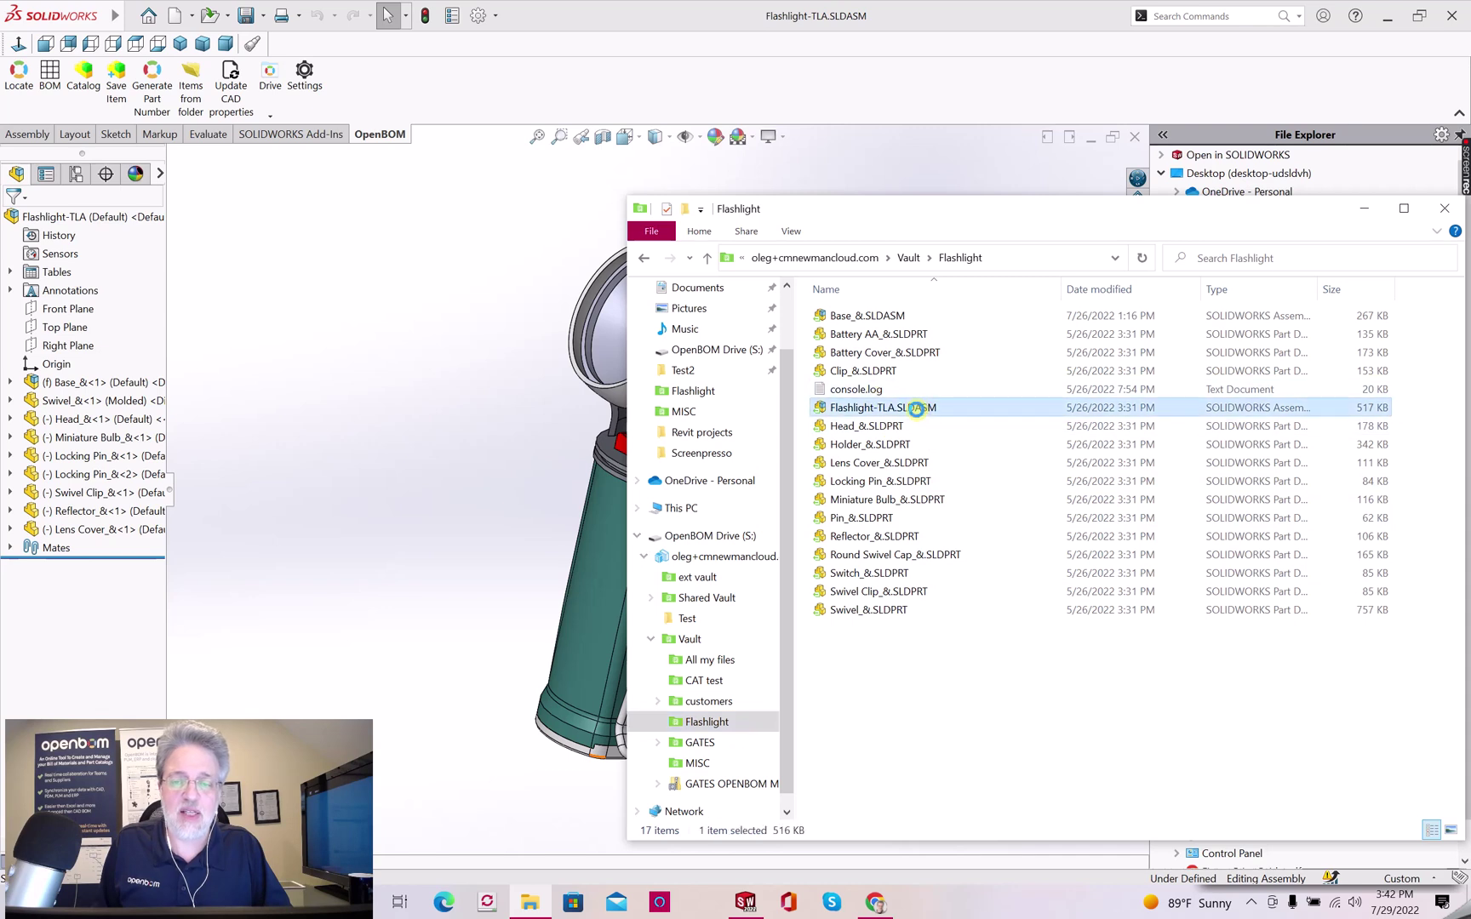
right_click(1022, 420)
mouse_move(982, 542)
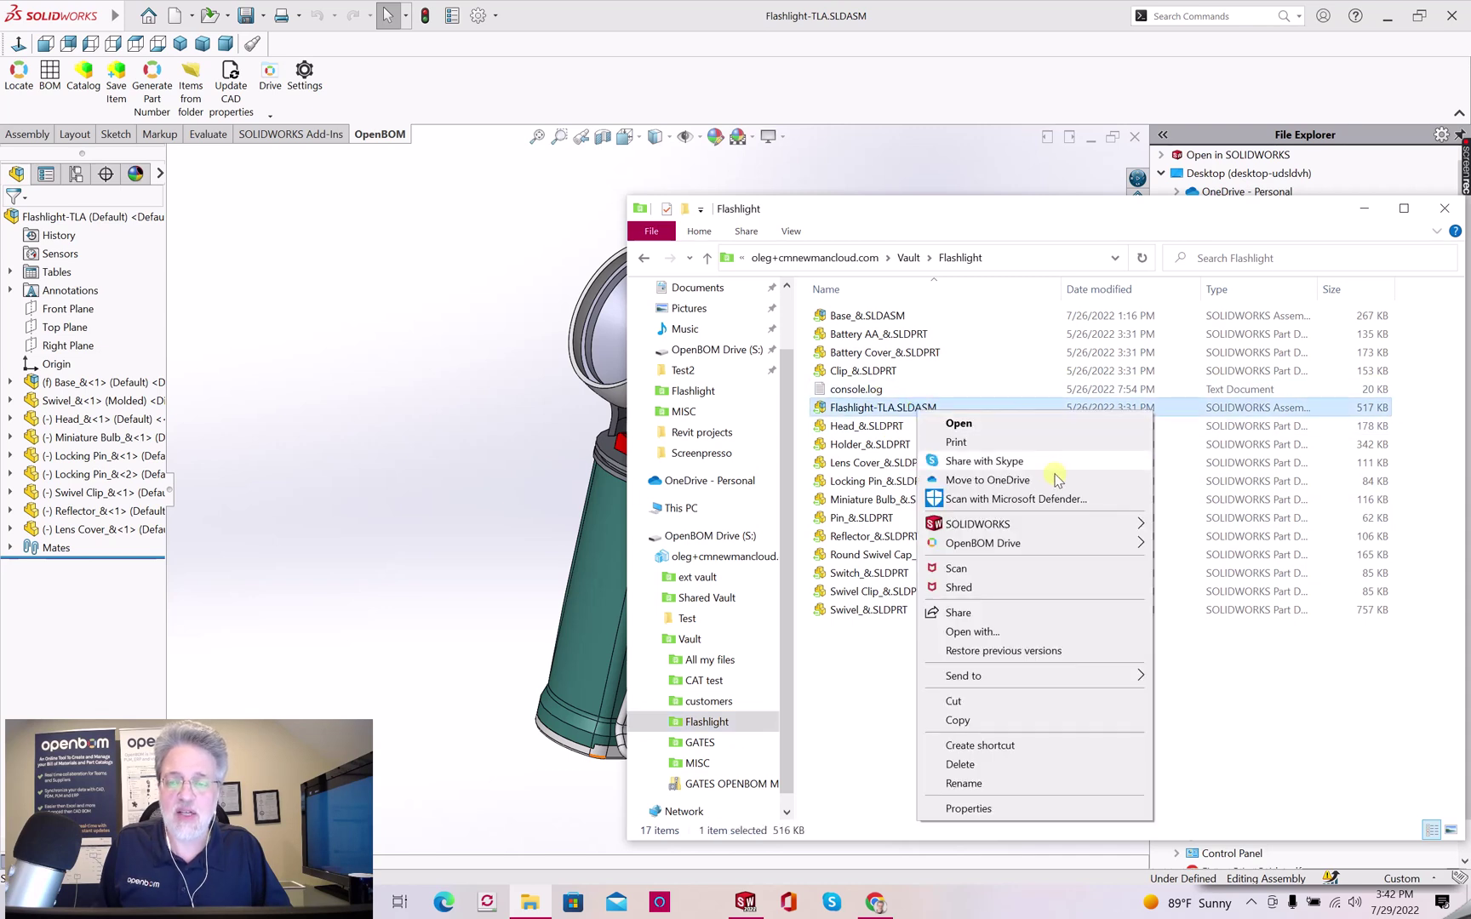
left_click(453, 735)
key("alt+Tab")
key("Tab")
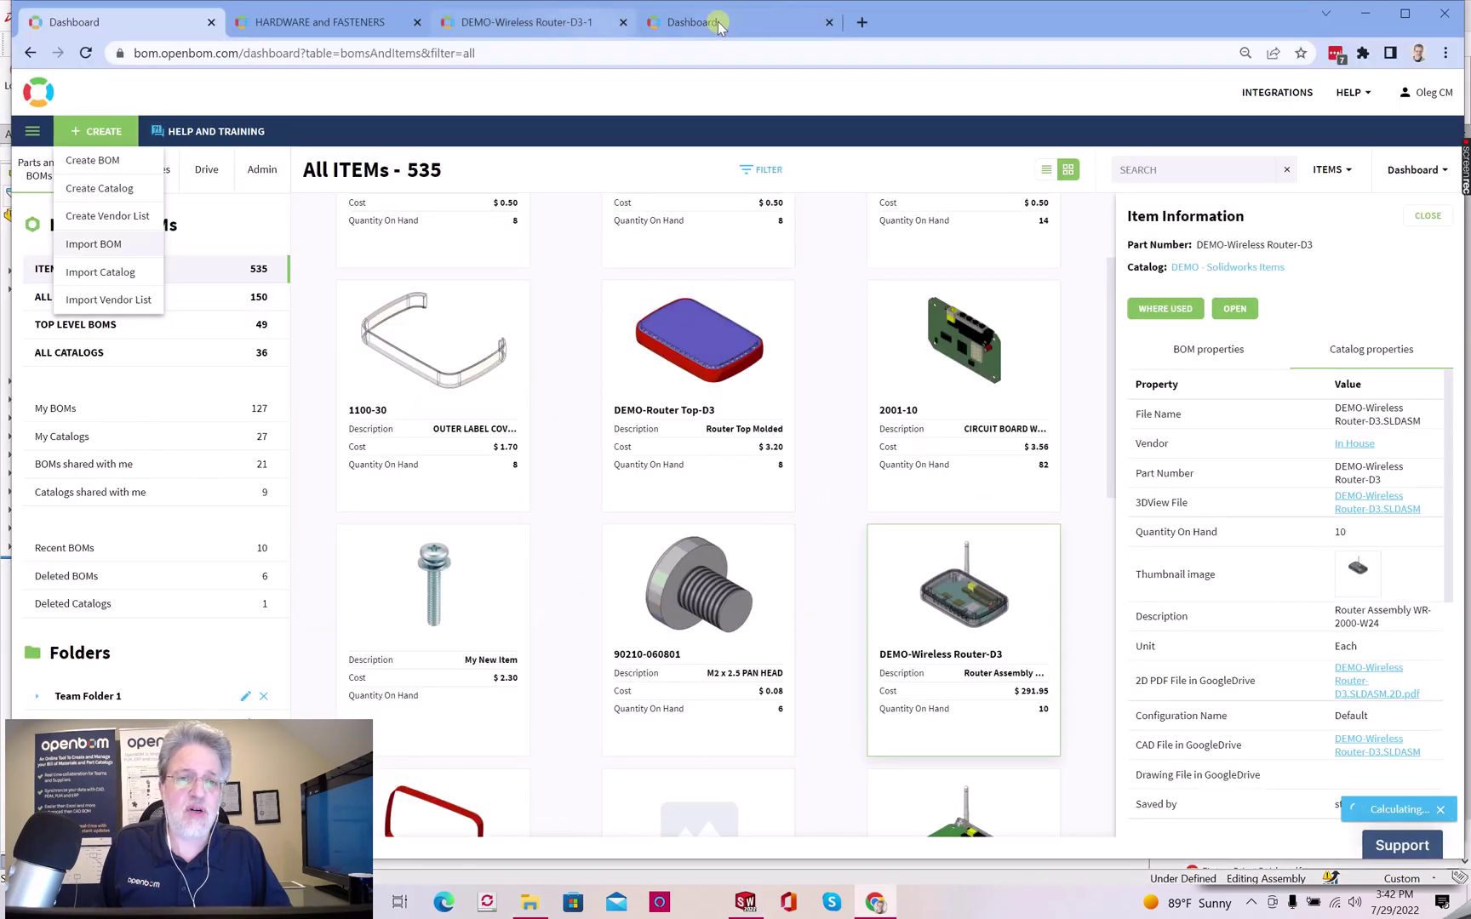
- View the 16-file Flashlight folder on OpenBOM Drive, select Swivel Clip, then return to SOLIDWORKS
left_click(715, 23)
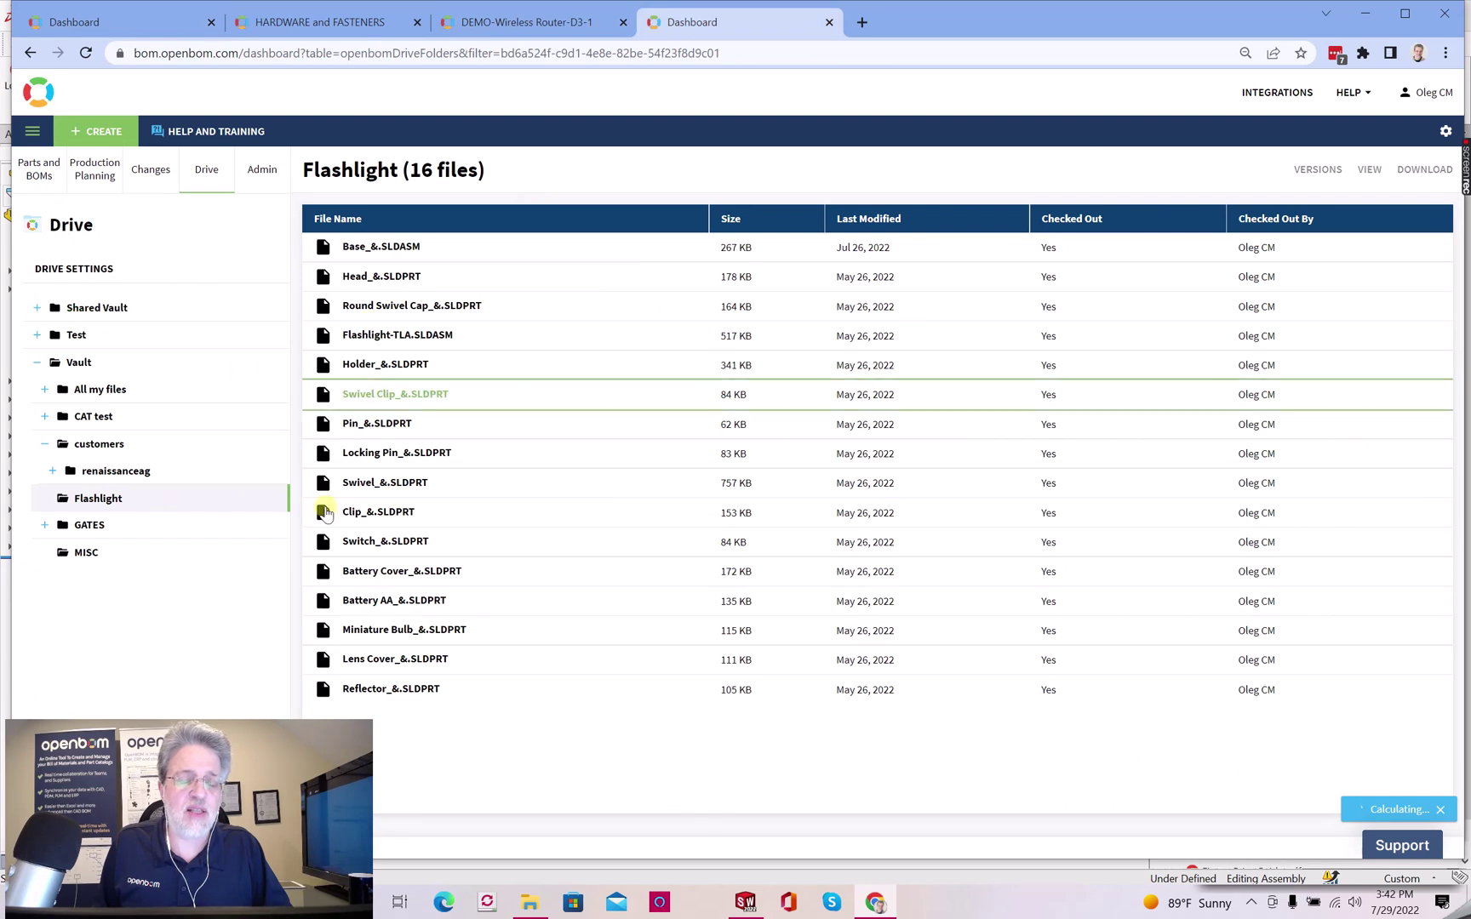
left_click(549, 406)
key("alt+Tab")
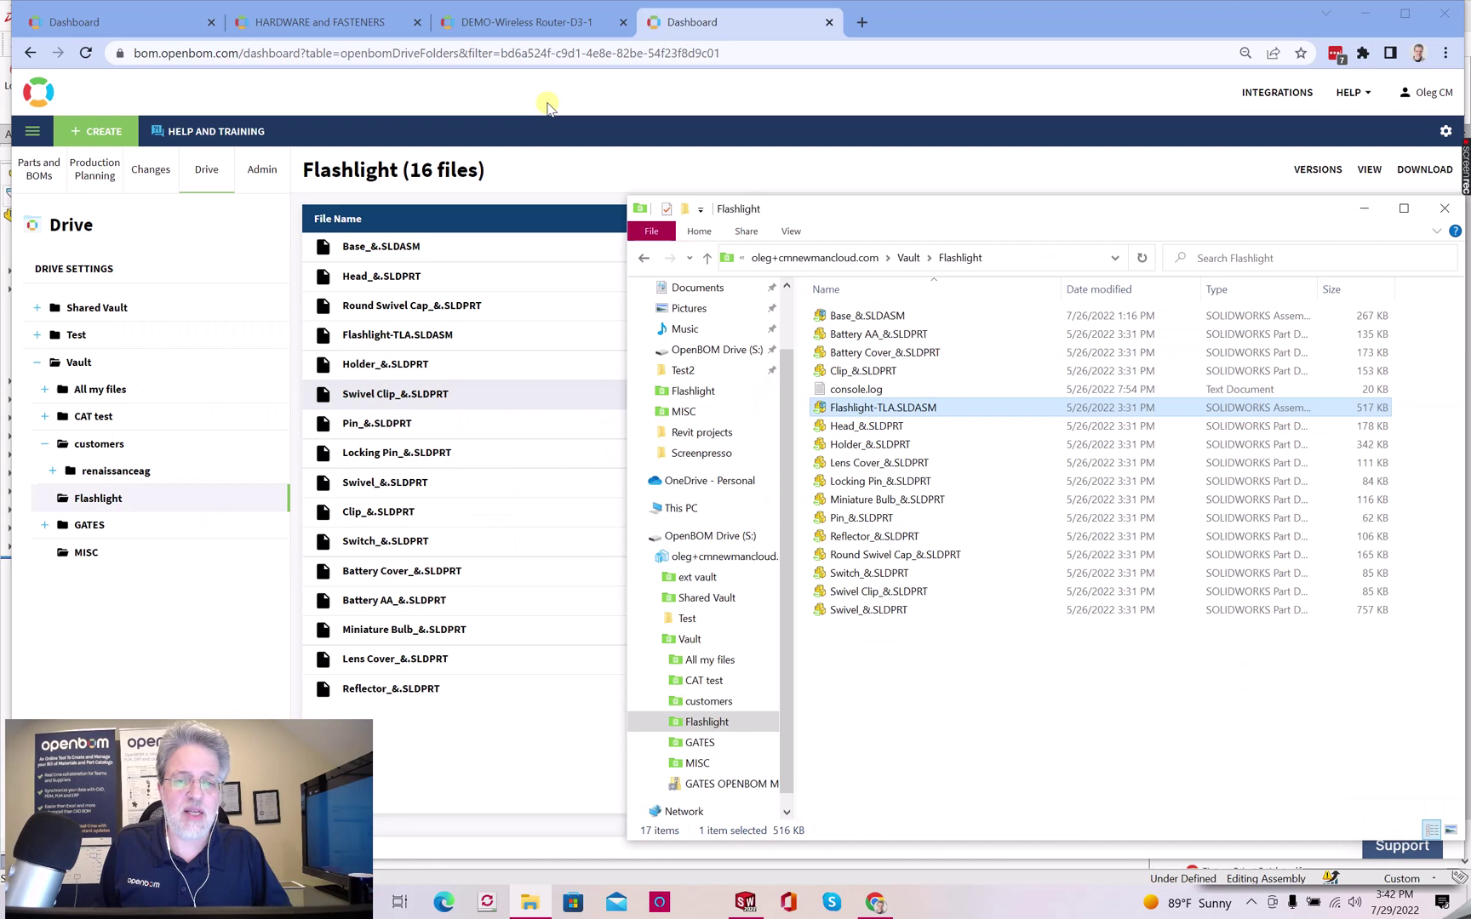
key("alt+Tab")
key("alt+Tab")
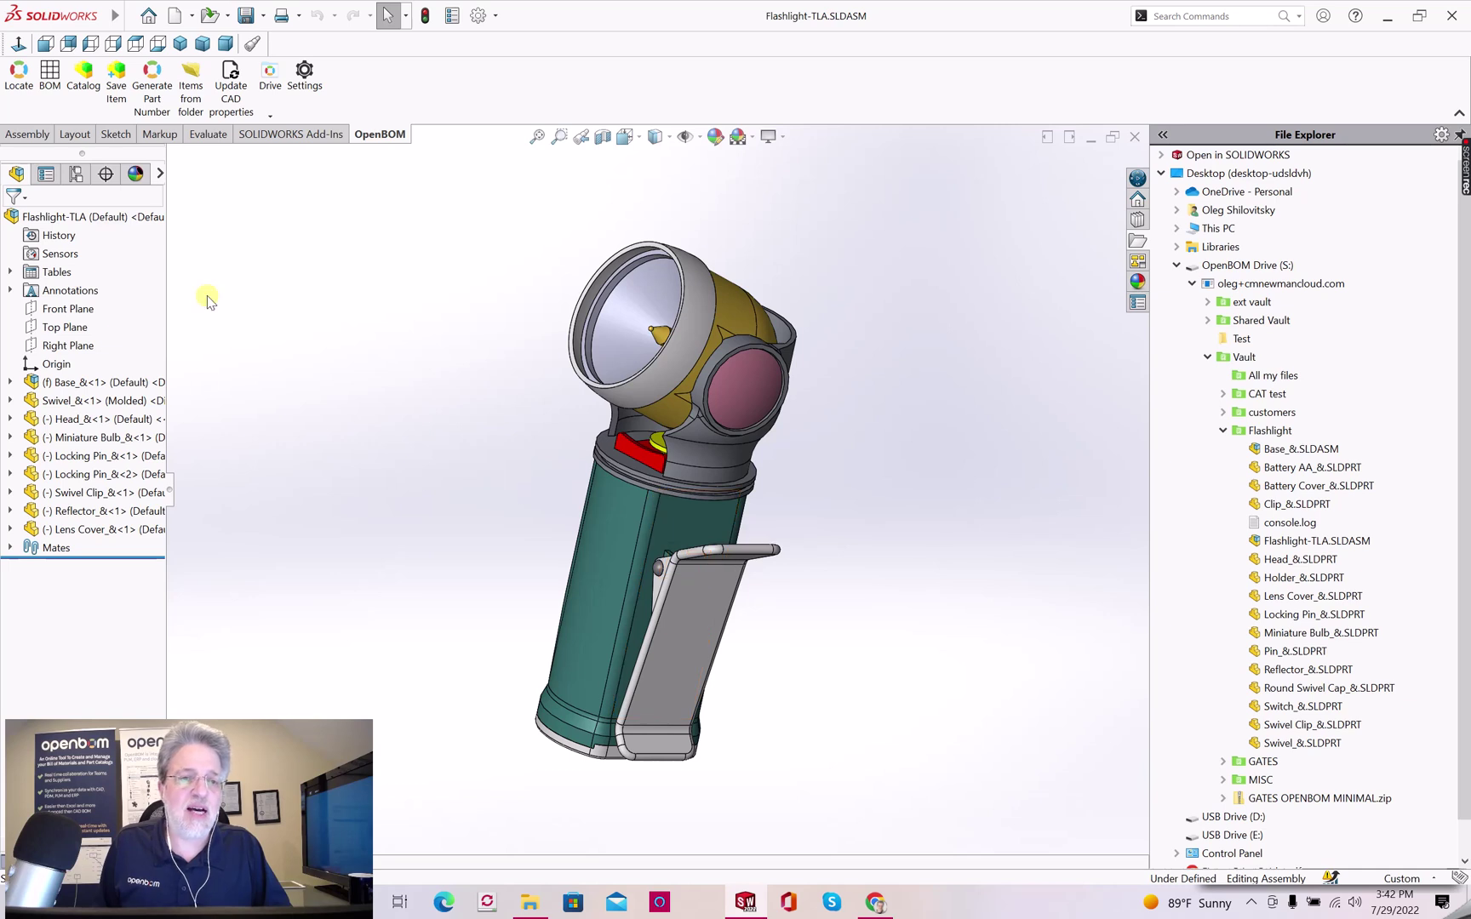
- Send the Flashlight-TLA parts and BOM to OpenBOM, review the export log, and open the BOM
left_click(50, 75)
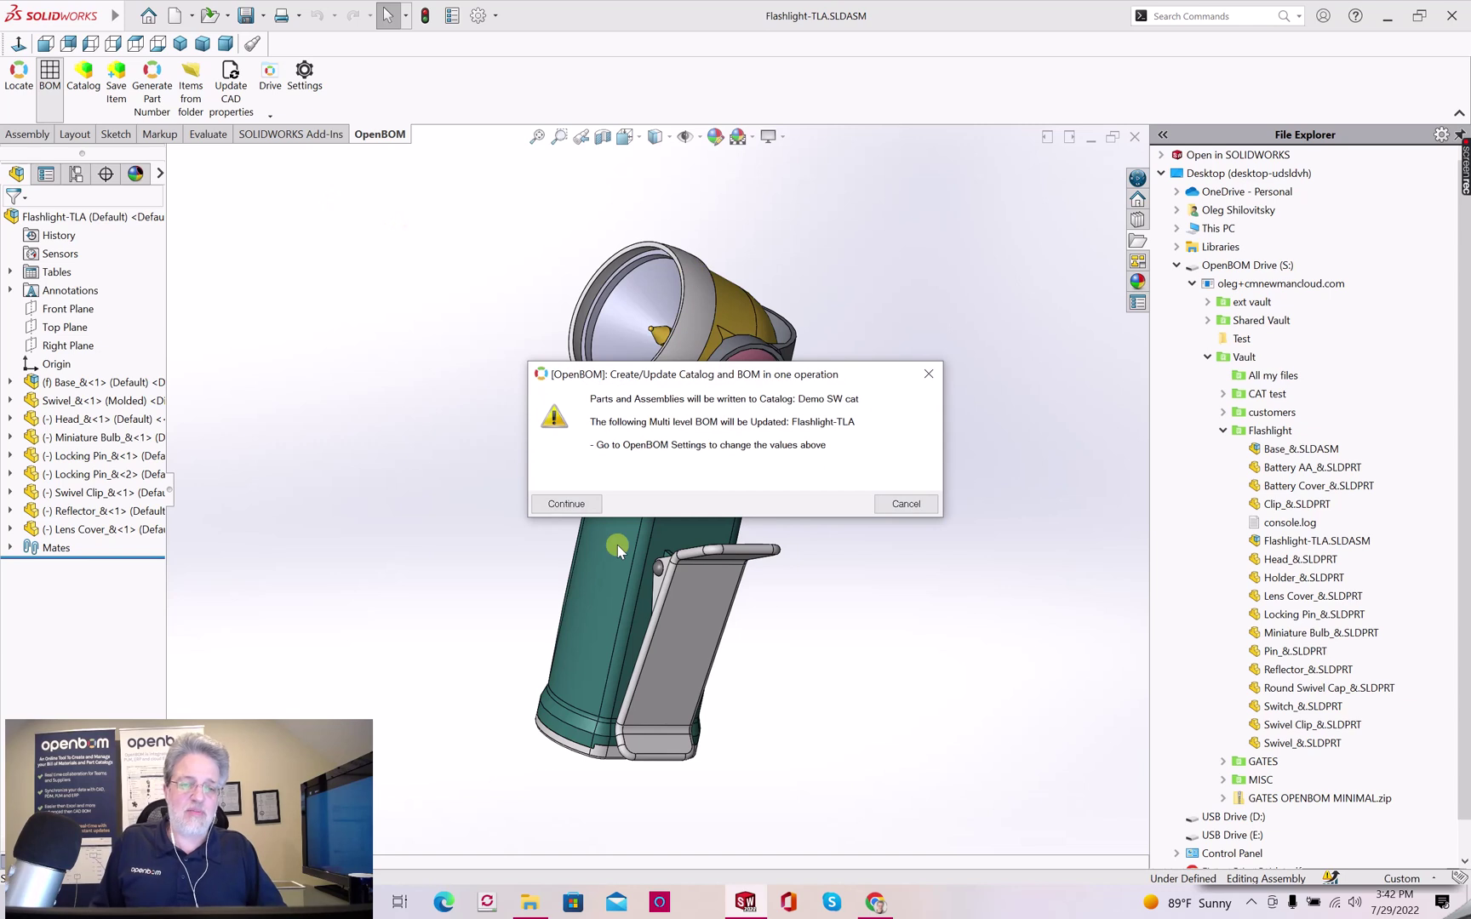
left_click(584, 502)
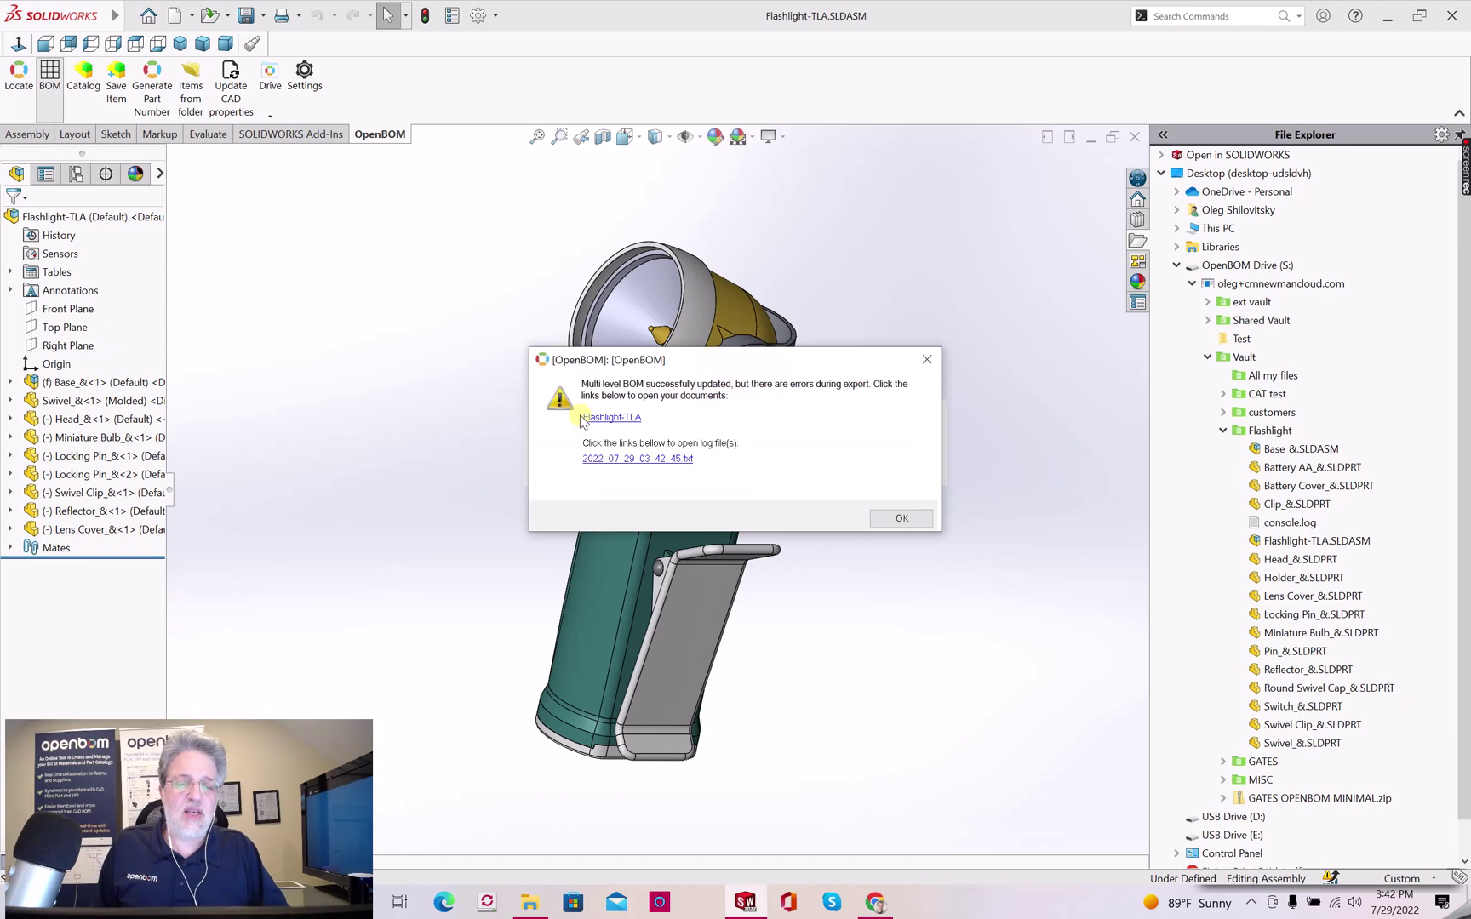
left_click(584, 421)
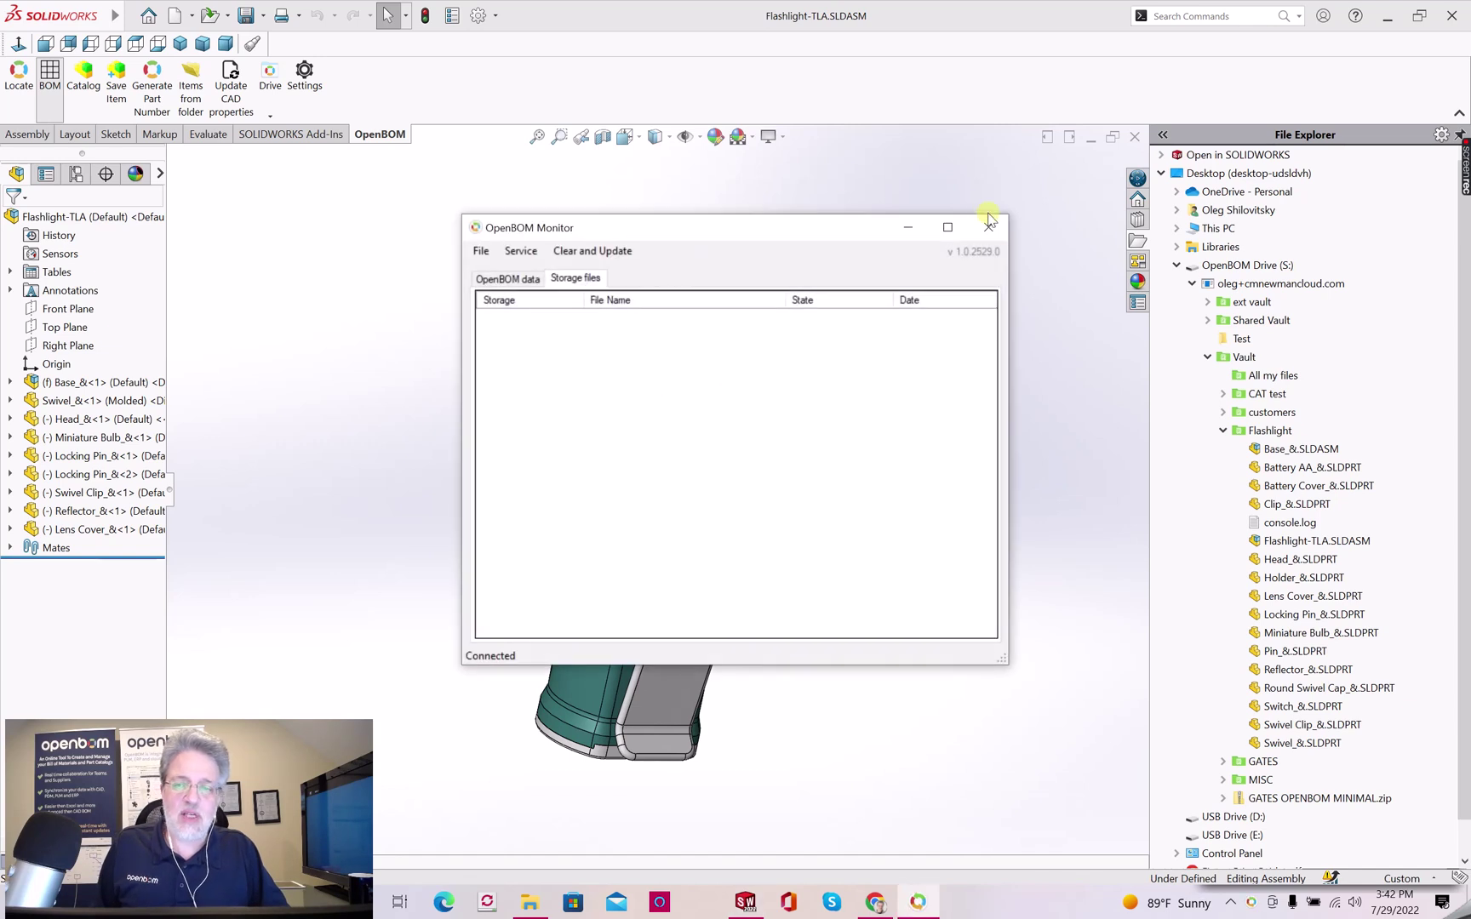
left_click(988, 226)
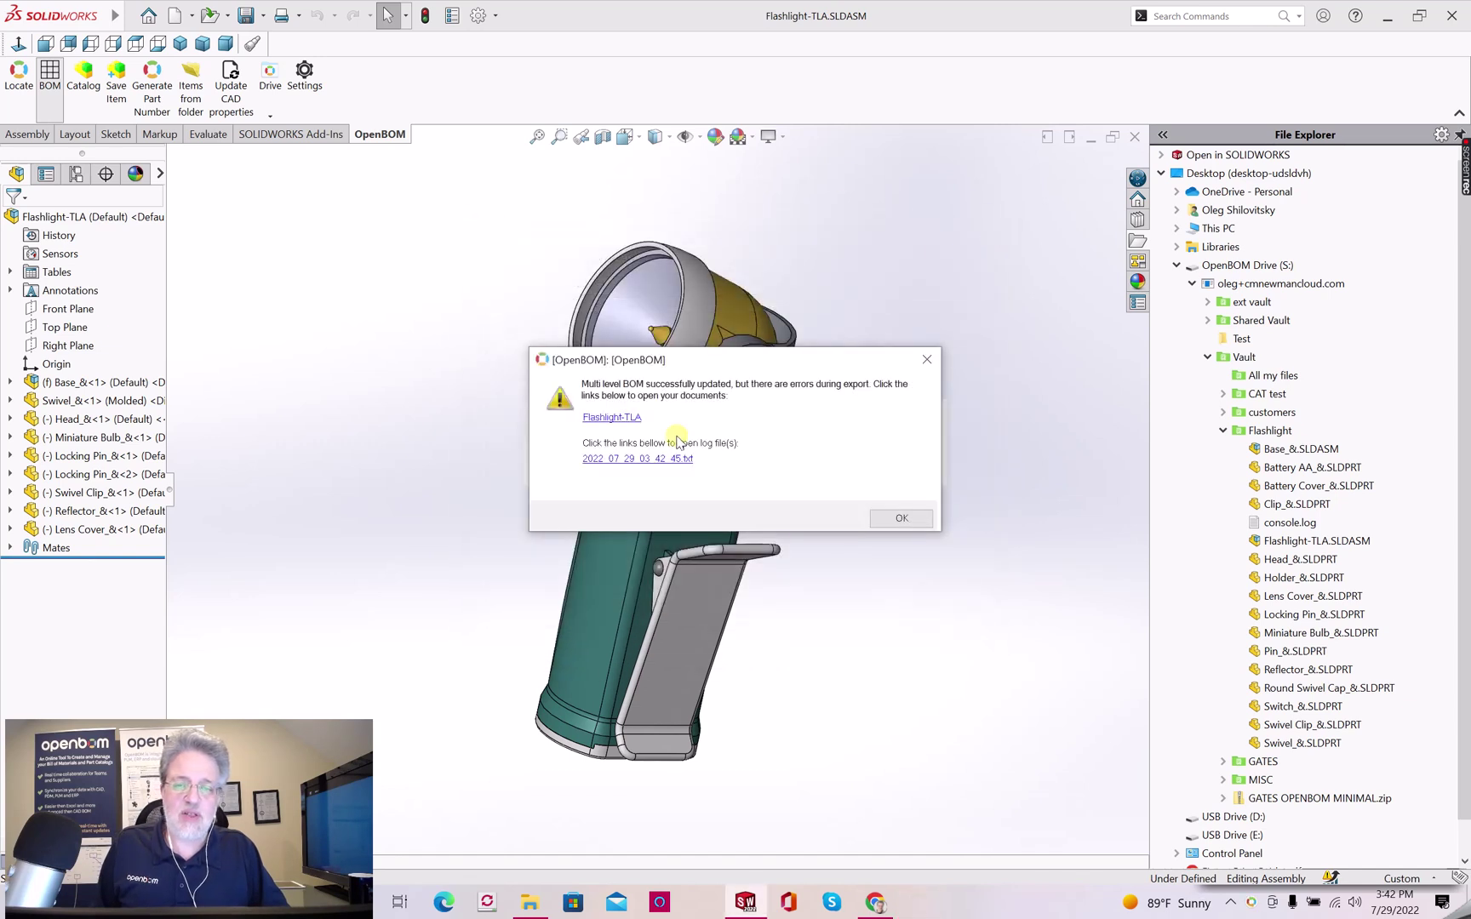
left_click(634, 418)
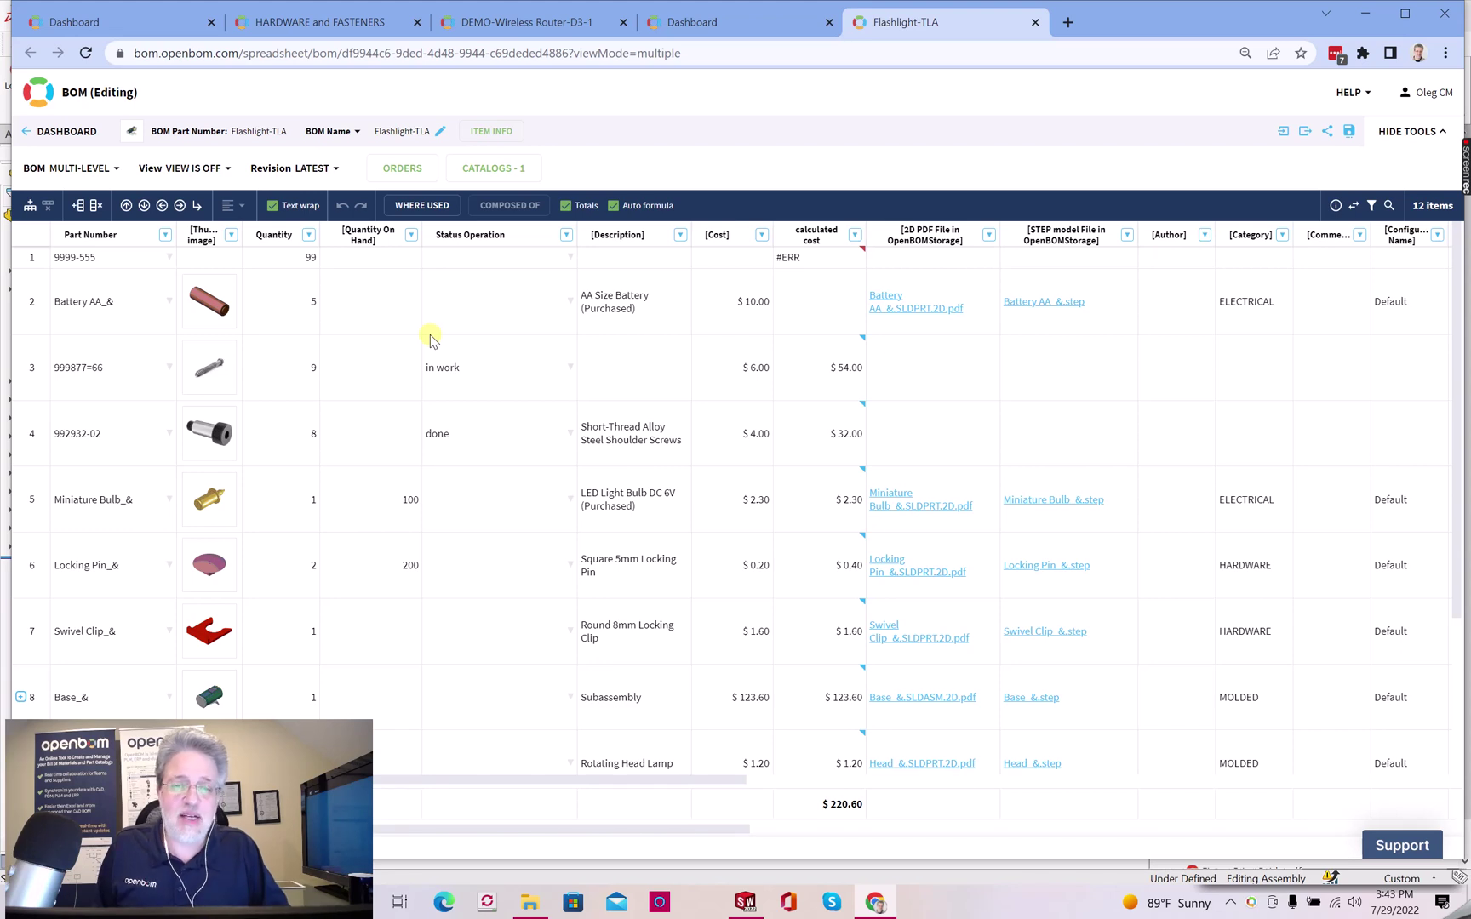
- Show the Flashlight-TLA orders: order 1 for 100 units and order 2 for 50 units
left_click(395, 172)
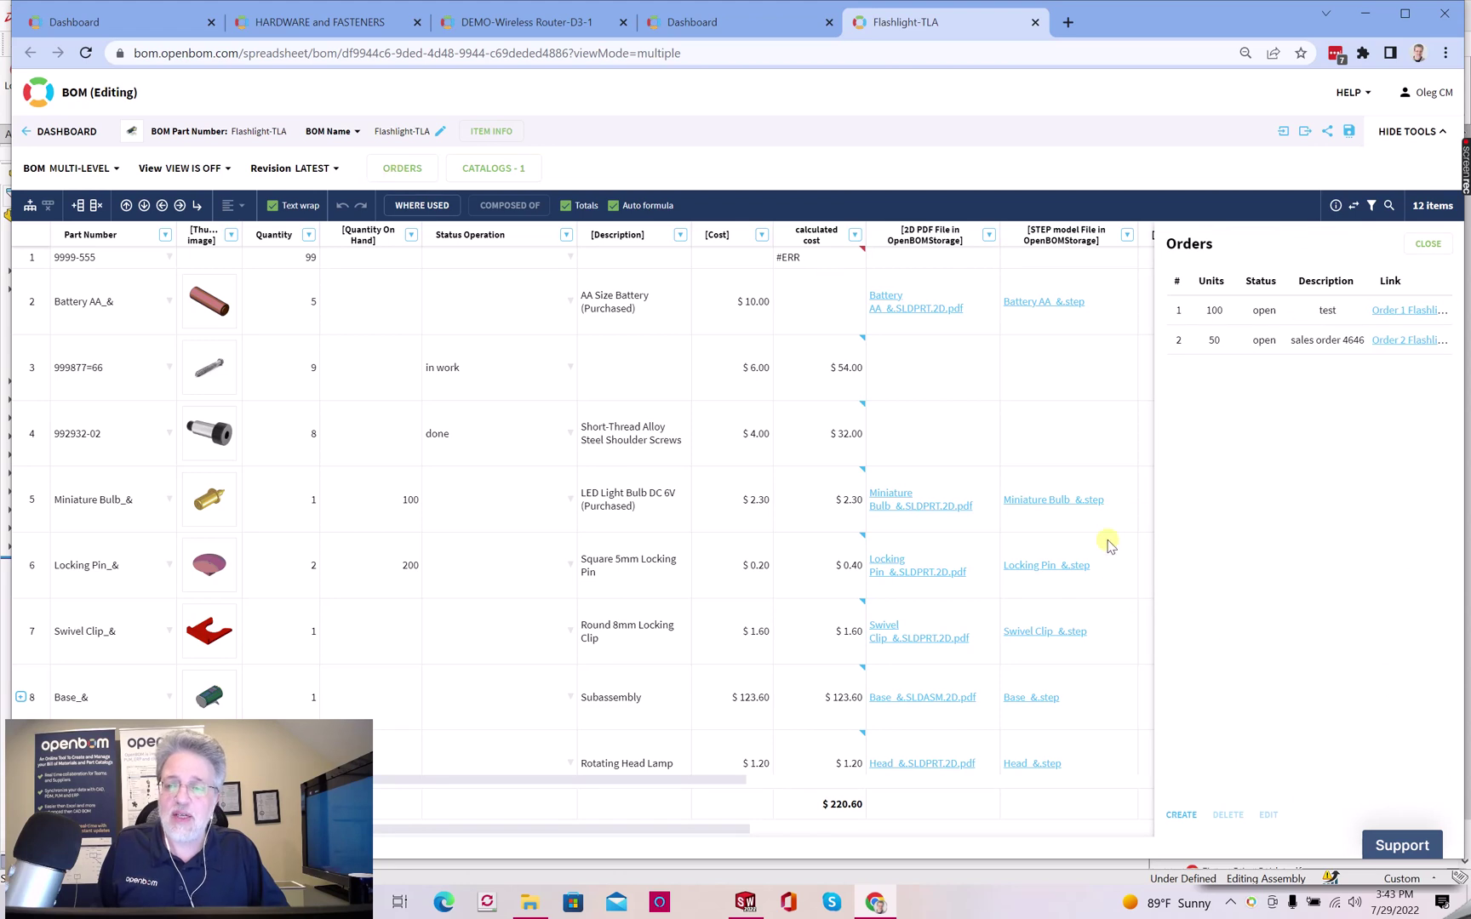
- Open production order 2 for 50 Flashlight-TLA units in a new tab
left_click(1420, 343)
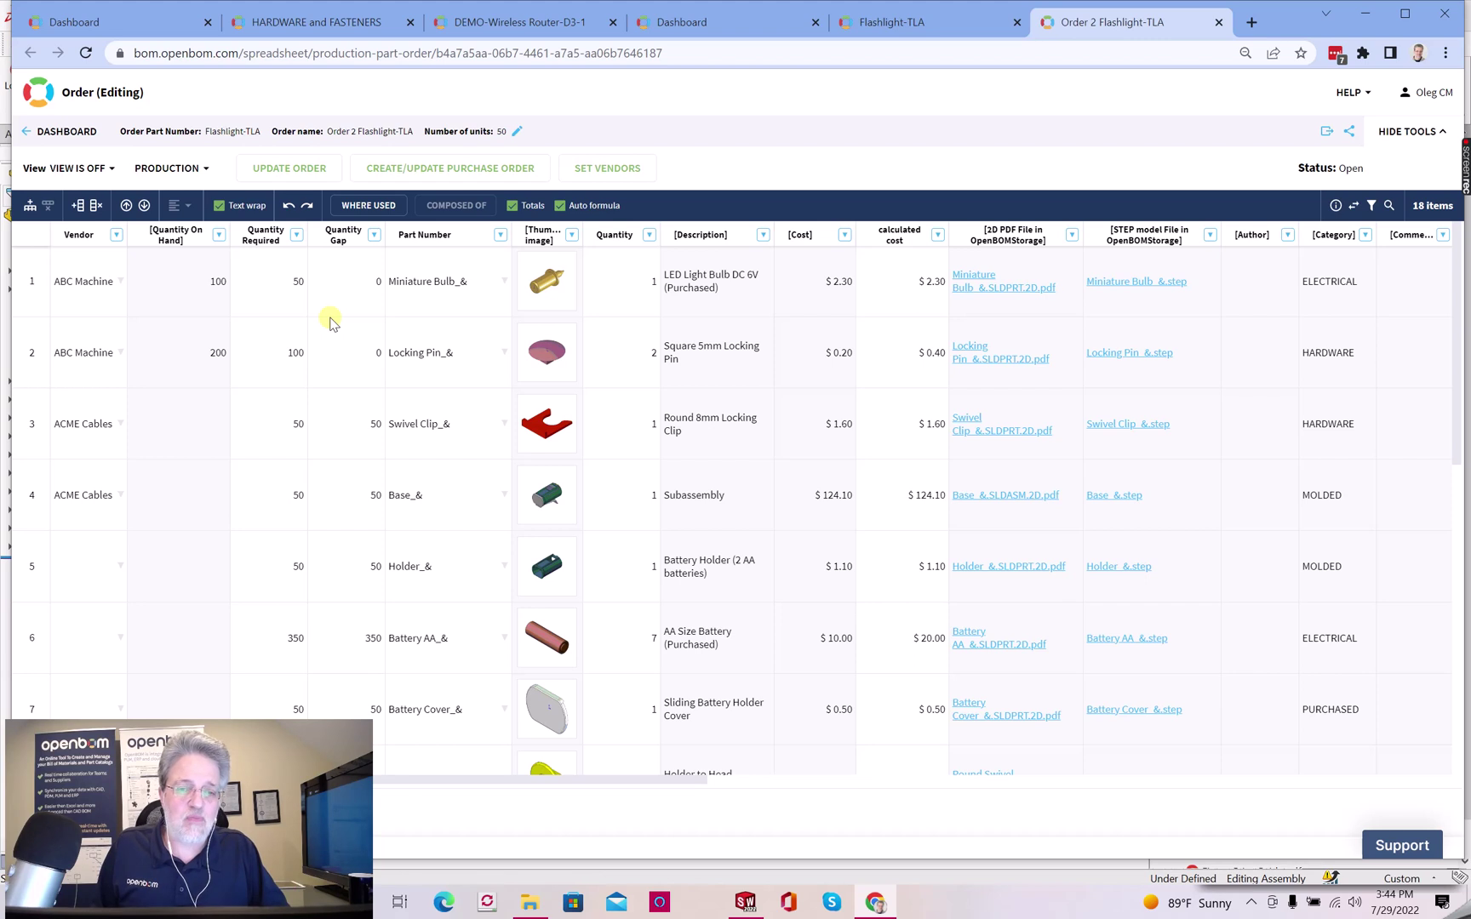
- Go back to the first Dashboard tab listing all 535 items
left_click(147, 10)
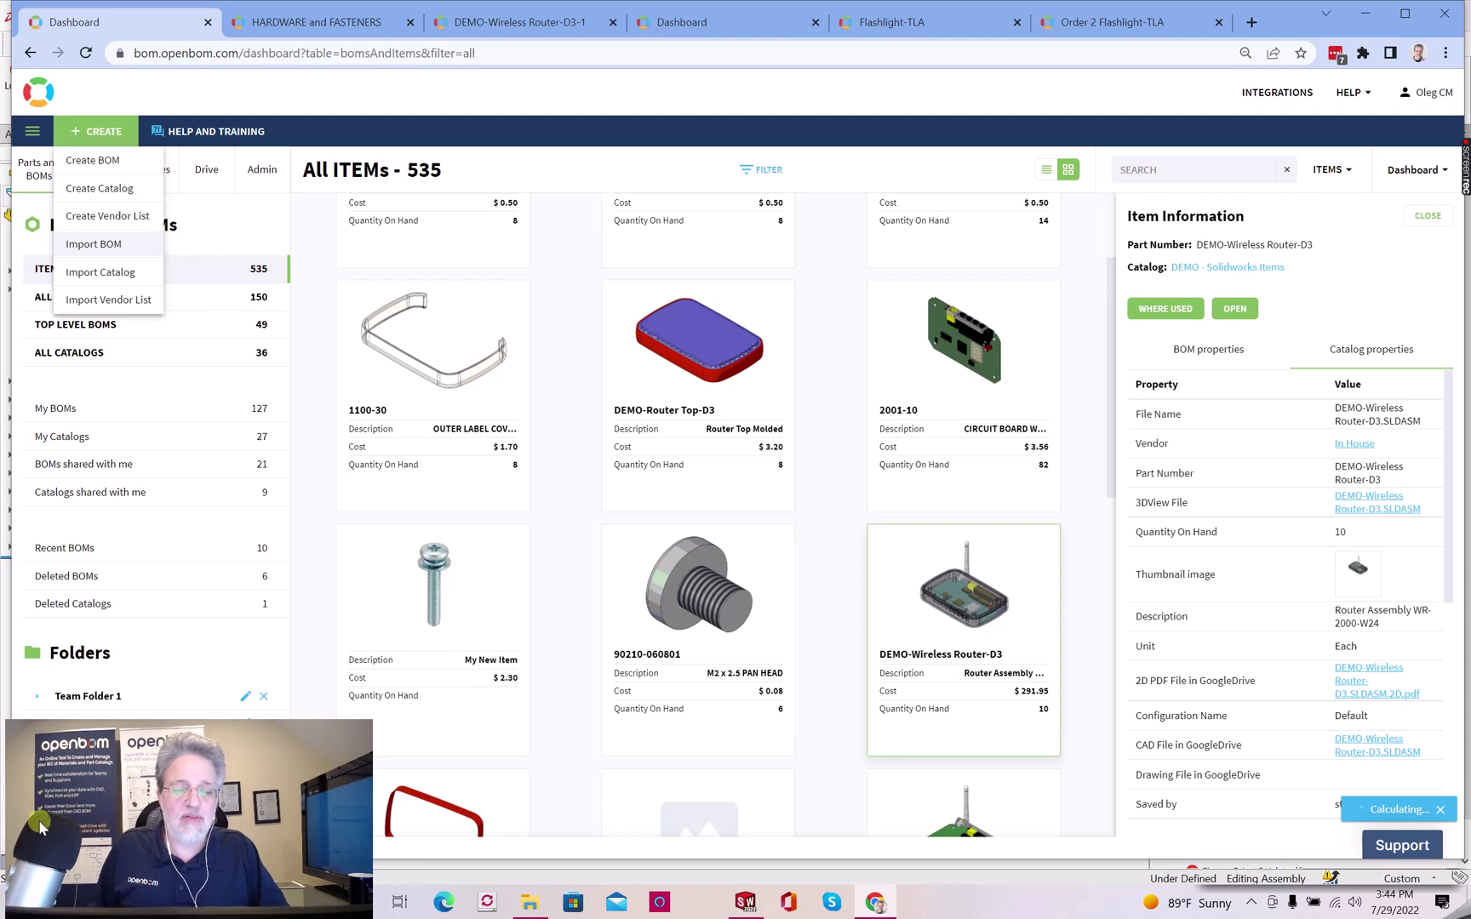
- Briefly show the local Flashlight folder, then view the Wireless Router BOM's single 100-unit production order
left_click(530, 902)
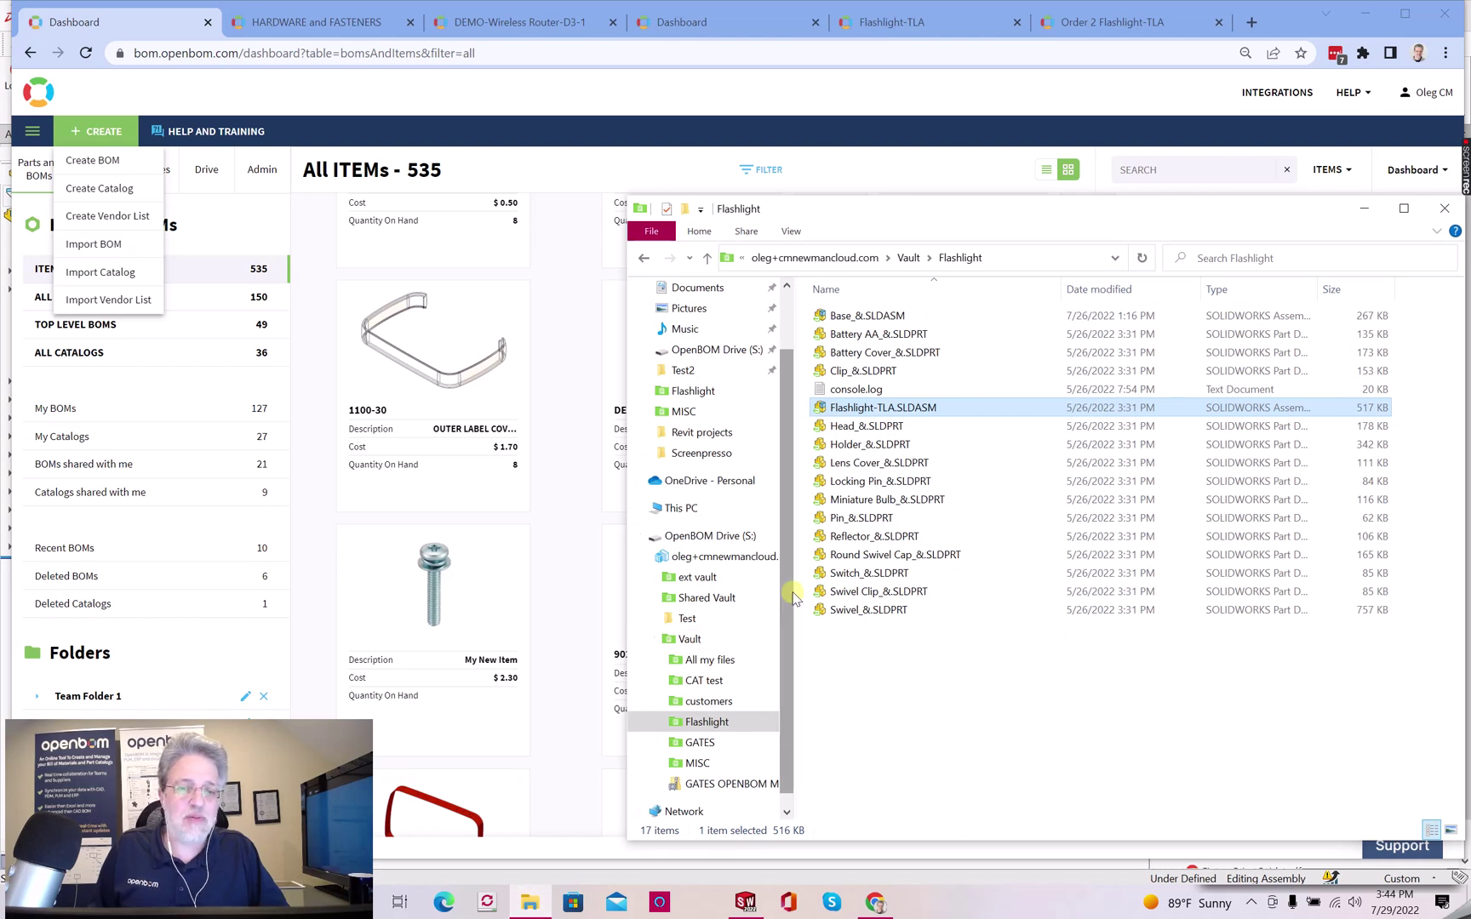
key("alt+Tab")
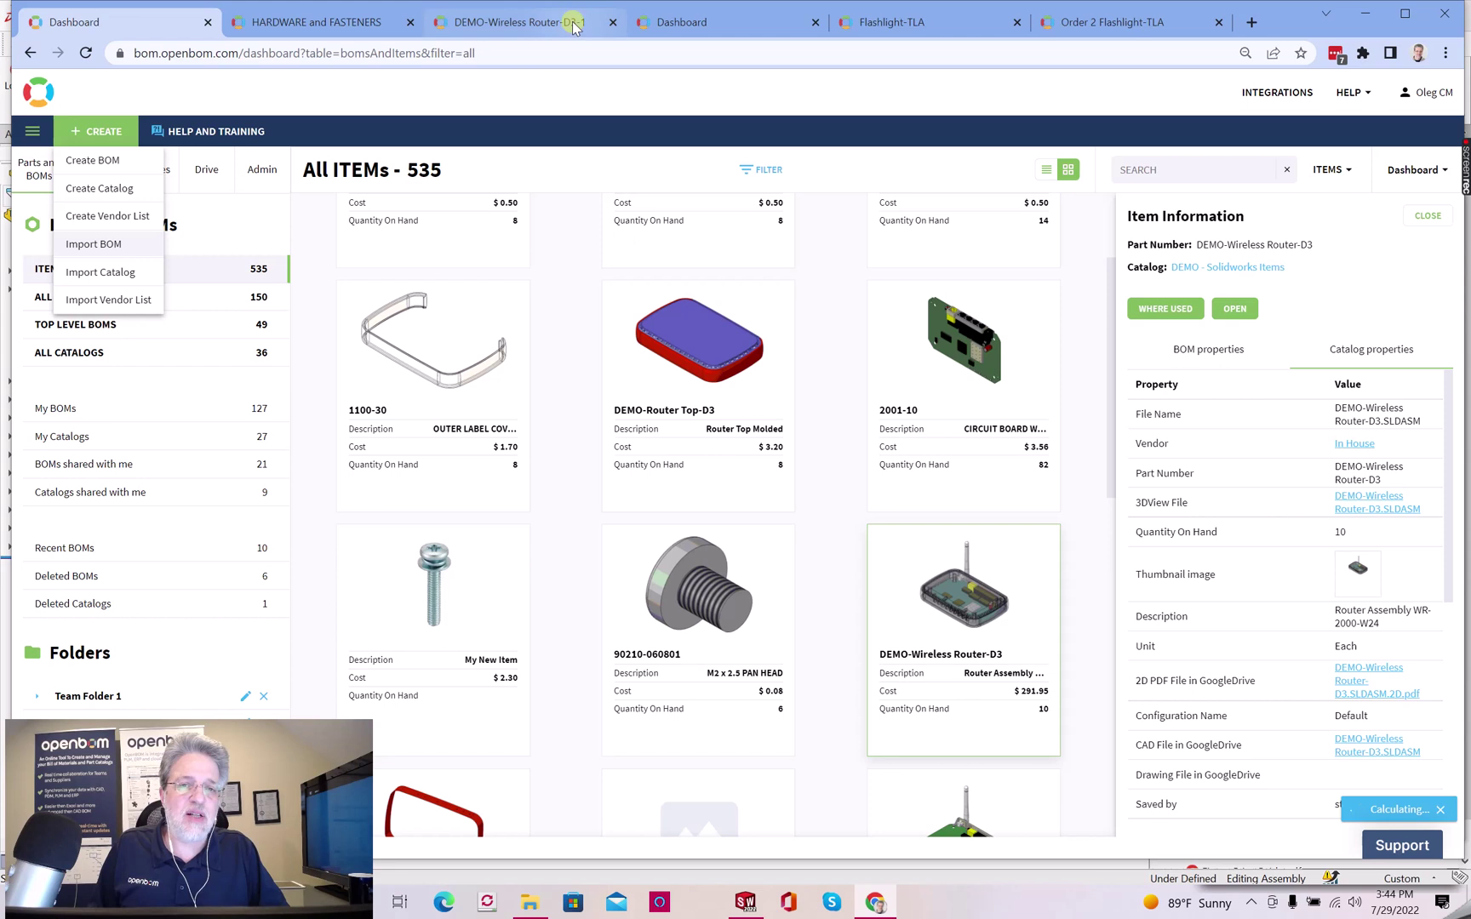
left_click(573, 26)
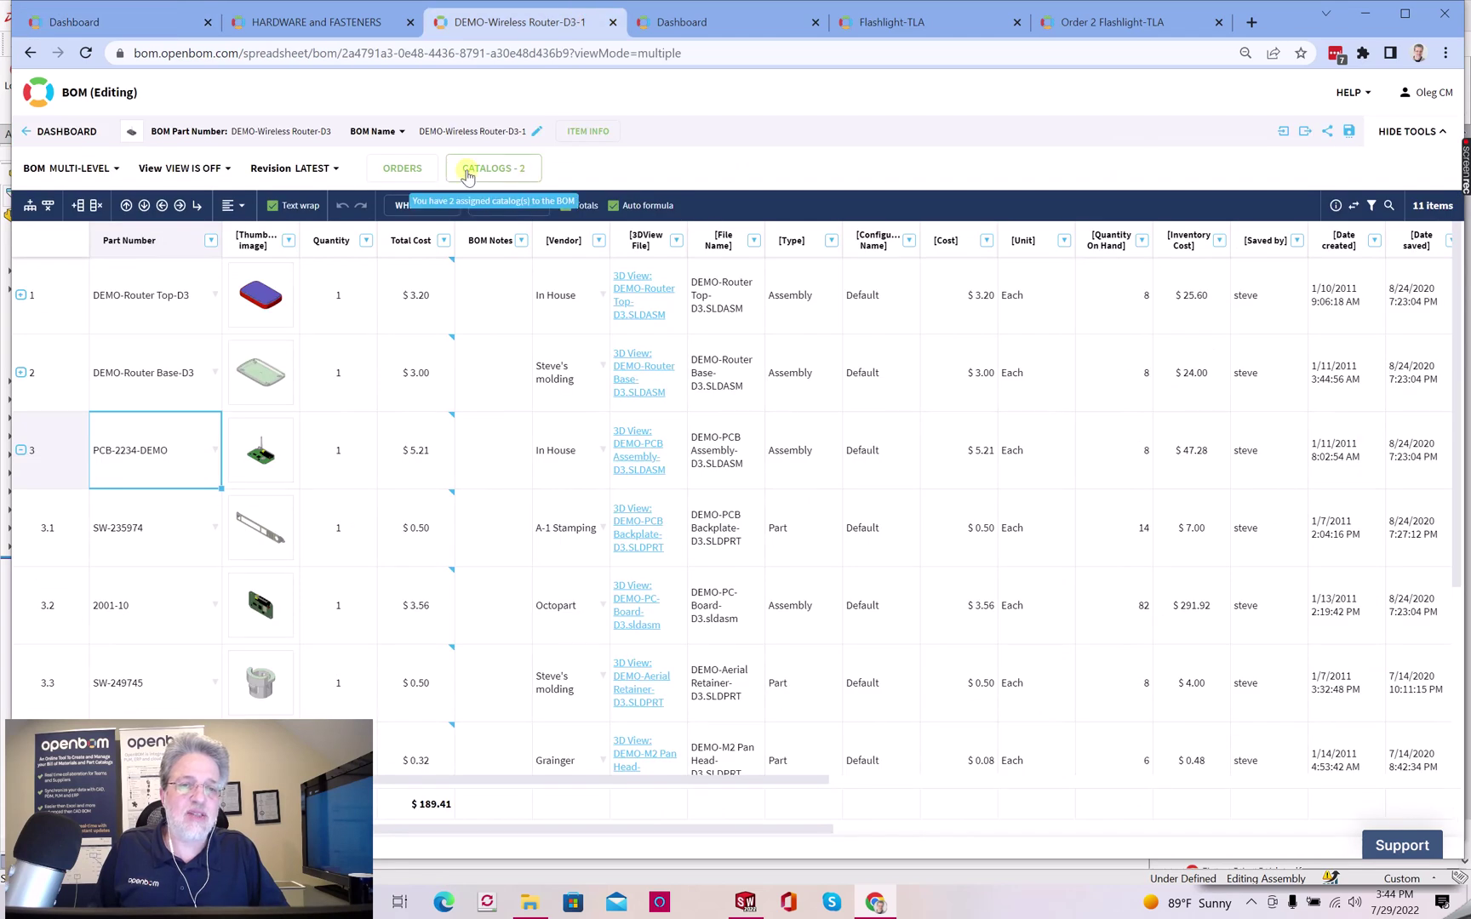
left_click(424, 173)
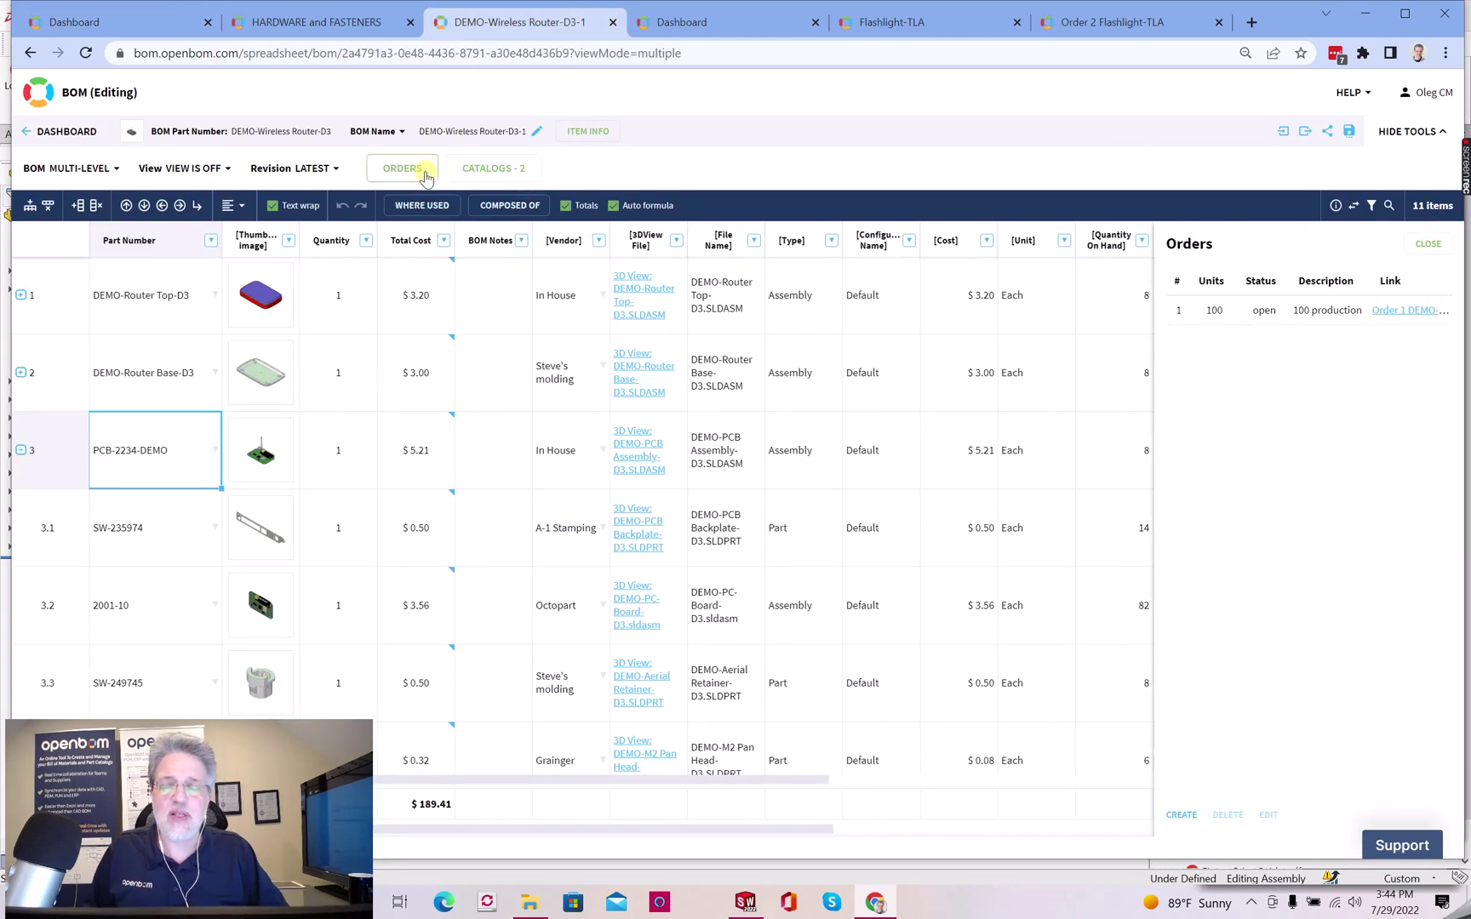